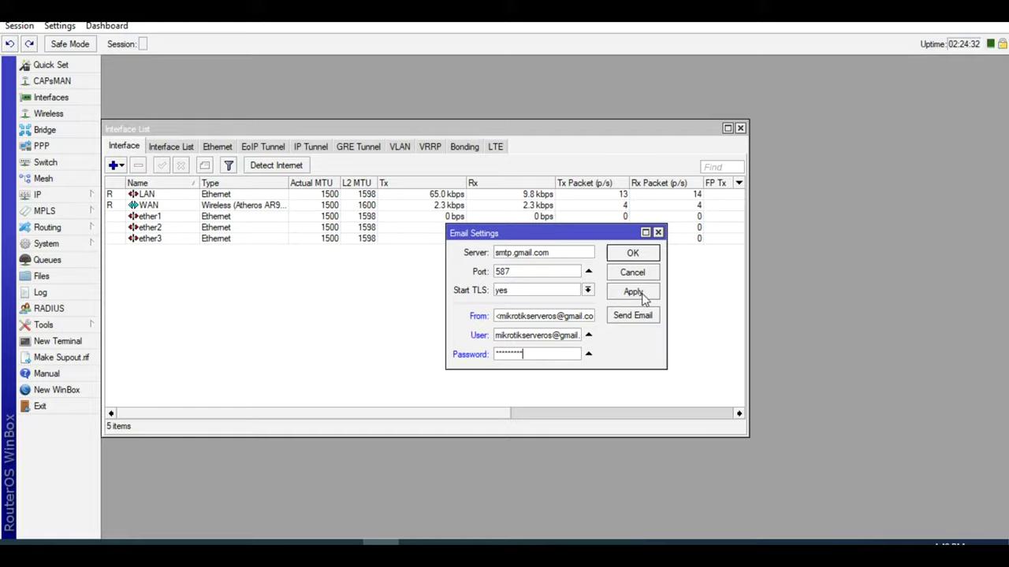
- Apply the Gmail email settings and set the test email's server to smtp.gmail.com
left_click(637, 297)
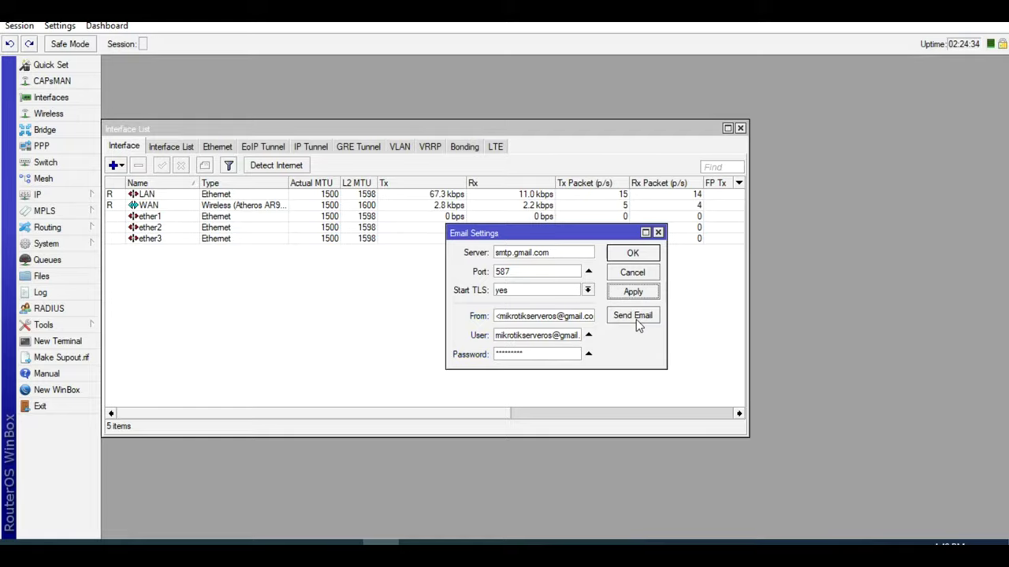
left_click(633, 316)
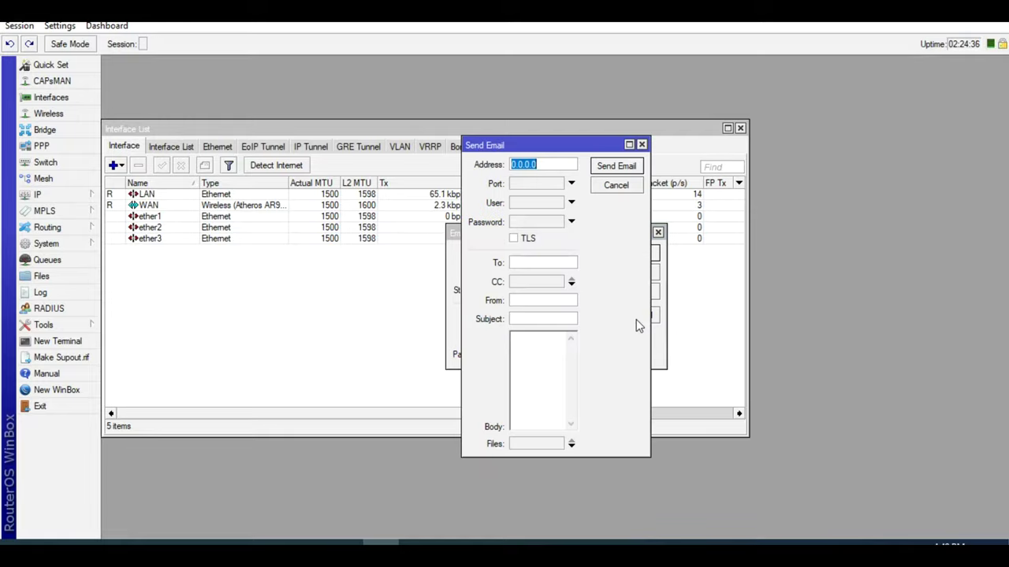
left_click_drag(584, 146, 322, 208)
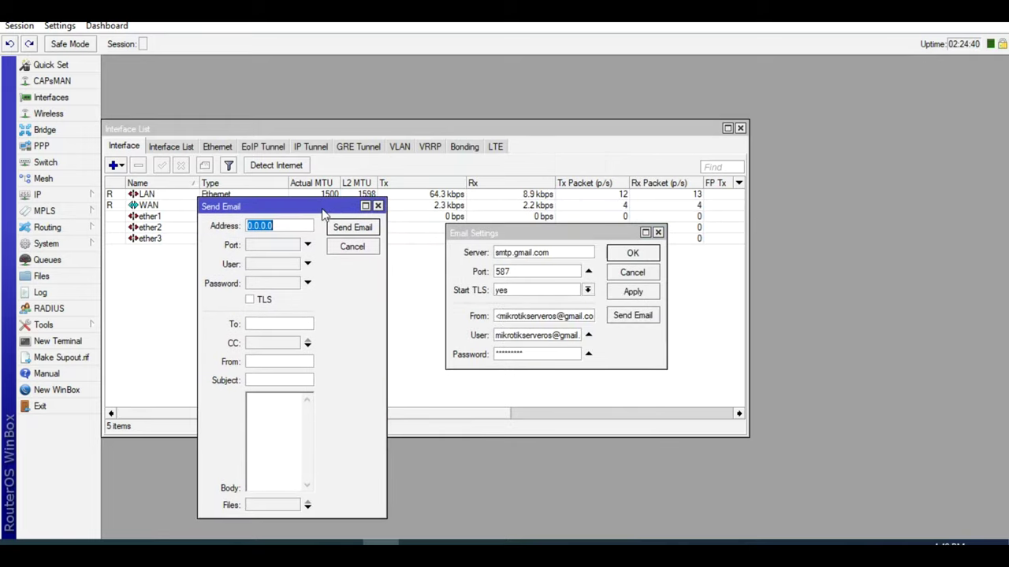
left_click(512, 252)
double_click(512, 252)
right_click(513, 257)
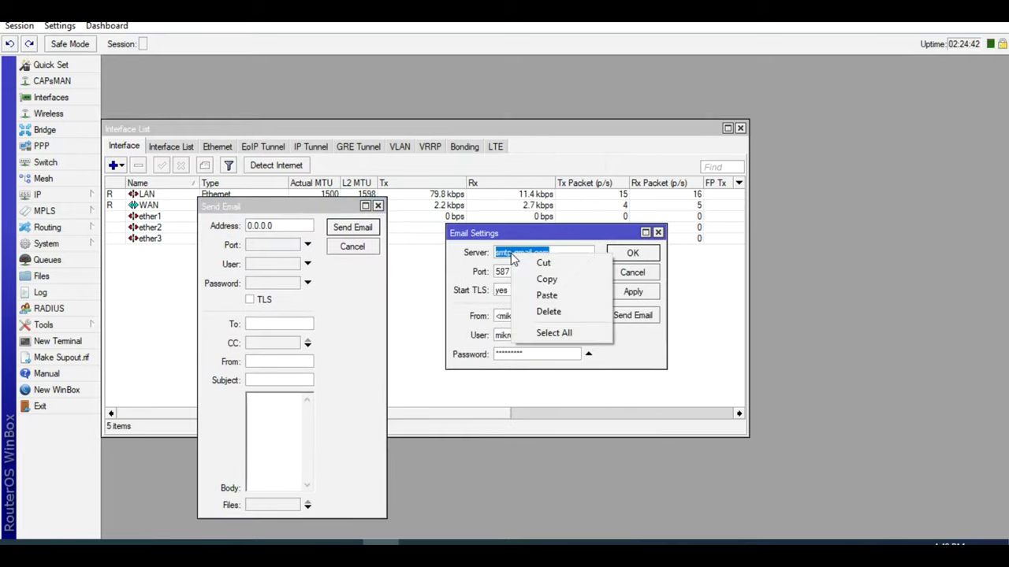
left_click(547, 279)
left_click(289, 227)
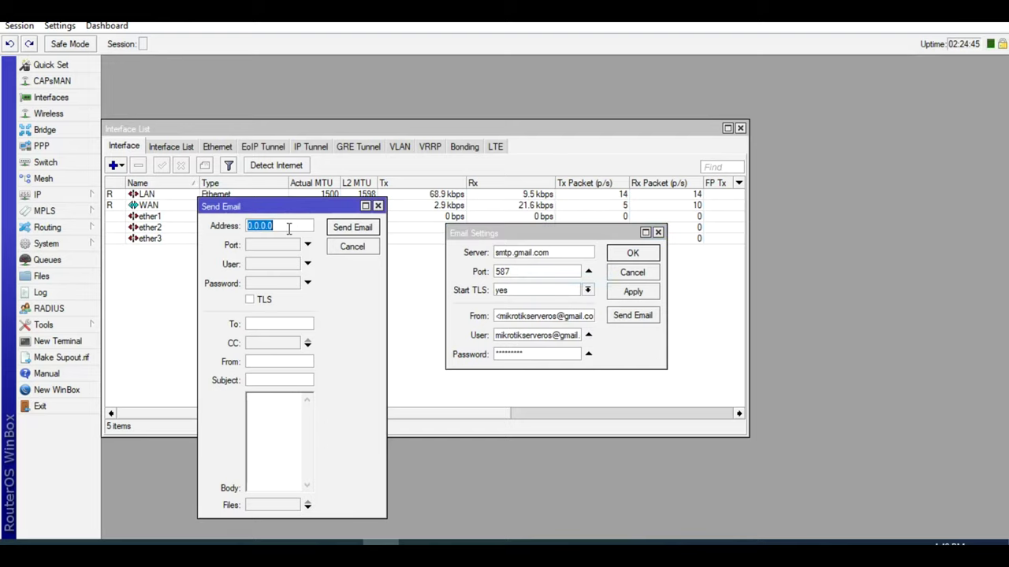
key("ctrl+v")
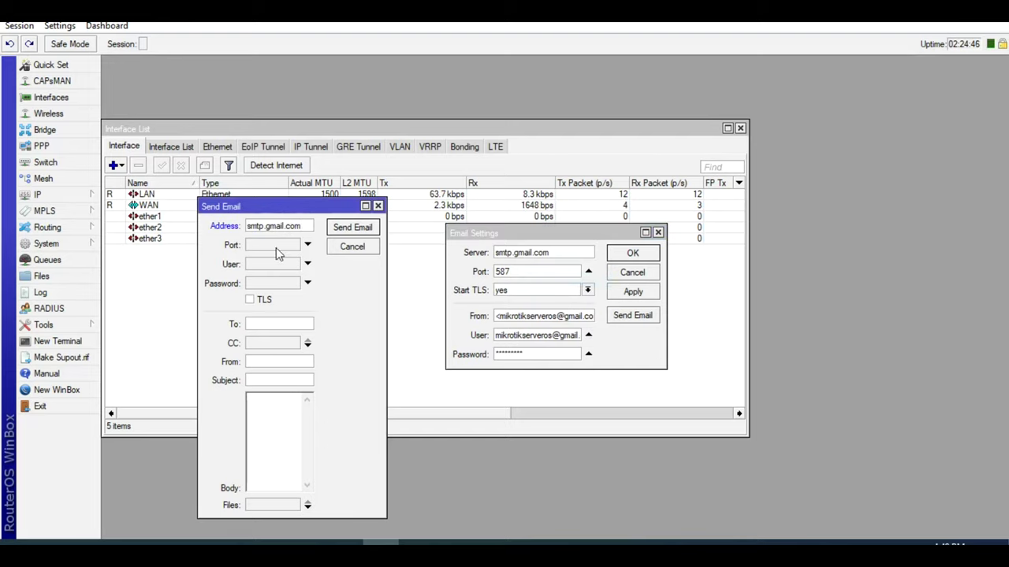
- Set port 587, the Gmail account as user, and the account password
left_click(274, 244)
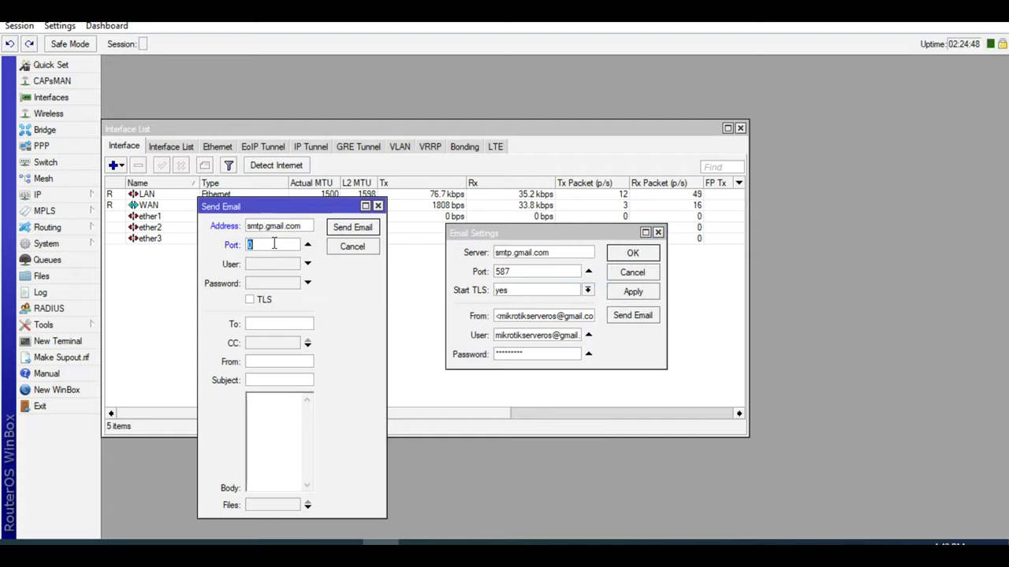
type("587")
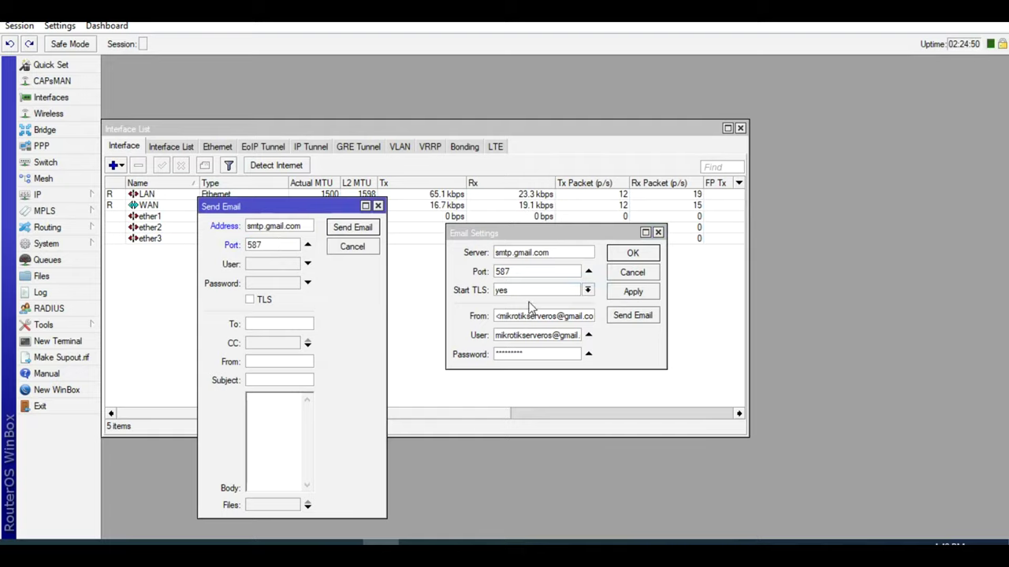
left_click(533, 334)
double_click(533, 334)
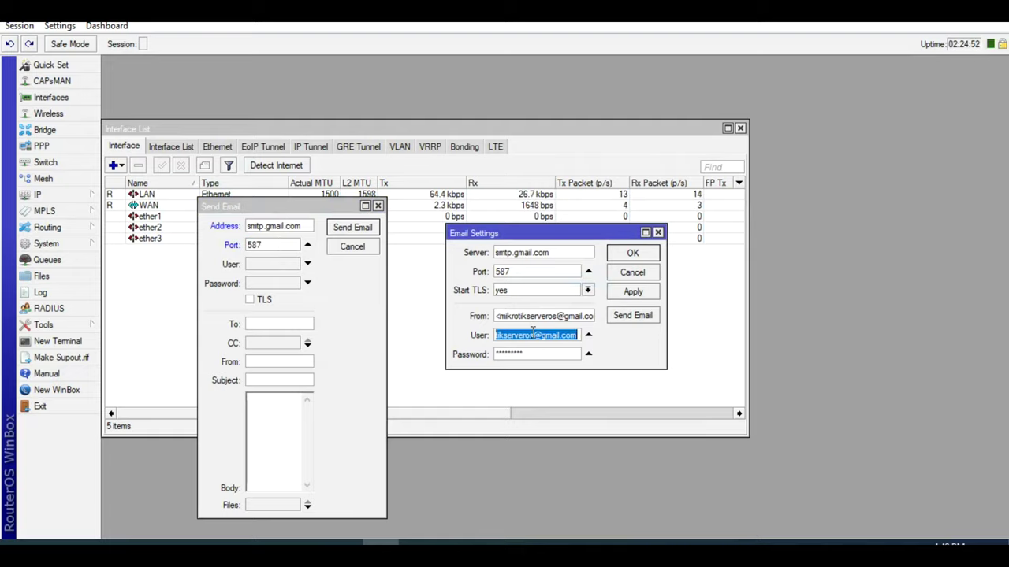
left_click(270, 266)
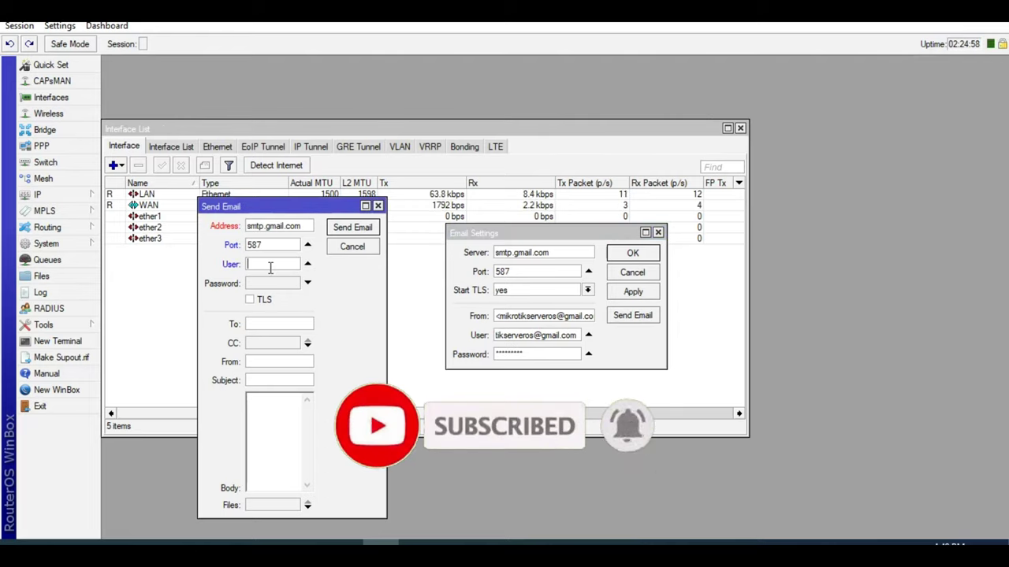
key("ctrl+v")
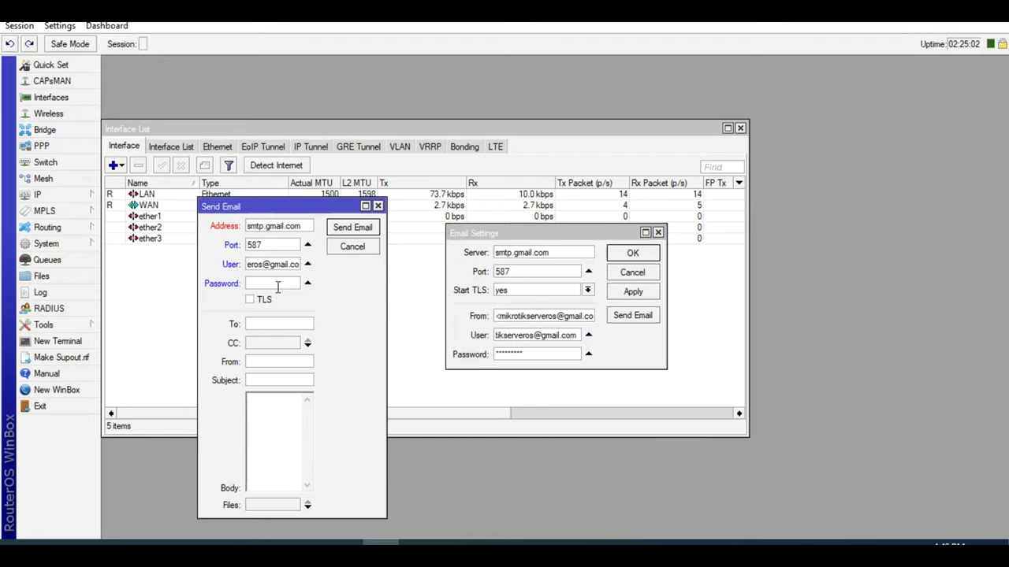
type("*******")
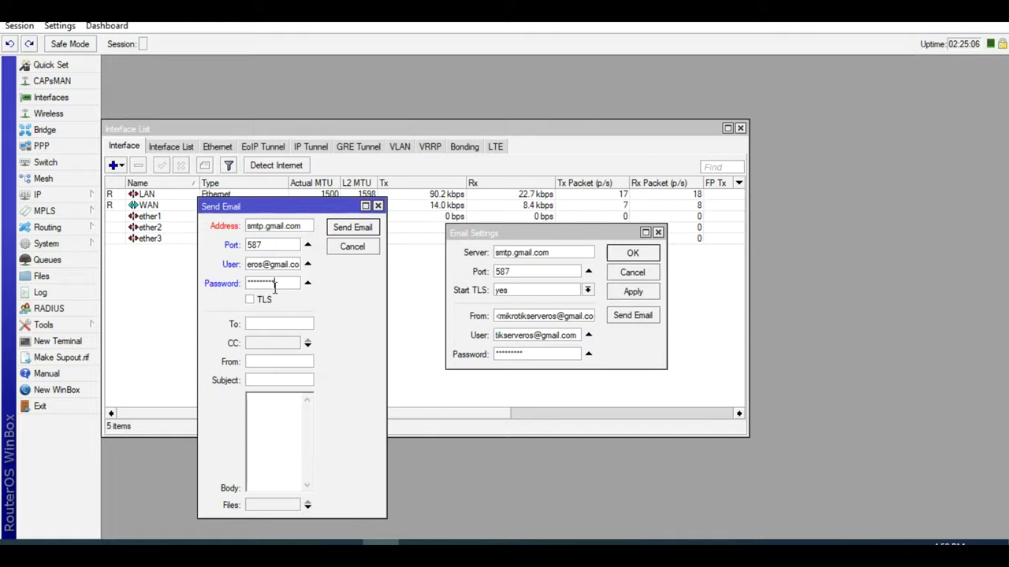
- Enable TLS, fill in recipient and sender, give subject and body 'test', and send
left_click(251, 300)
left_click(268, 325)
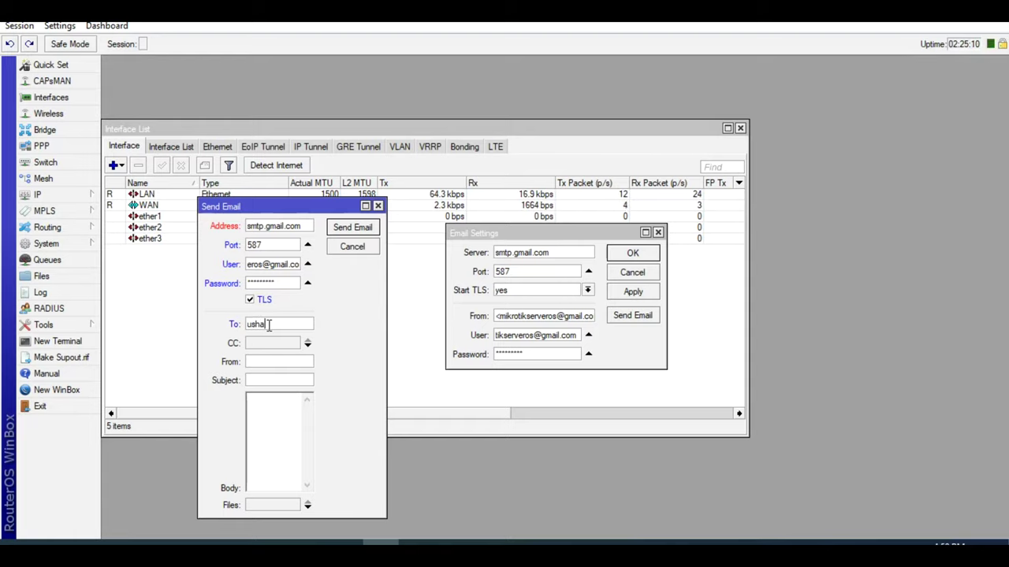
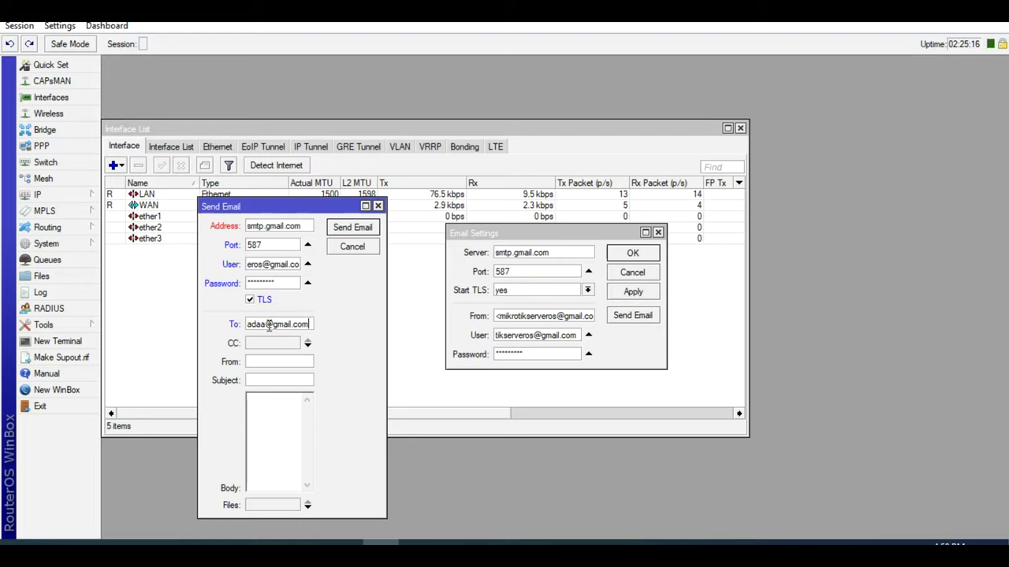
left_click(272, 361)
key("ctrl+v")
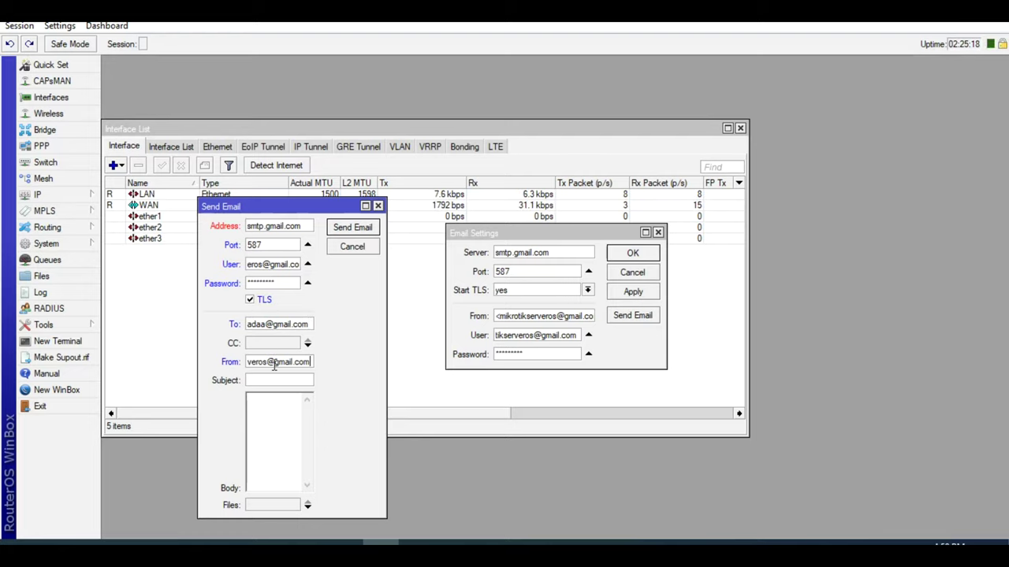
key("Tab")
type("tes")
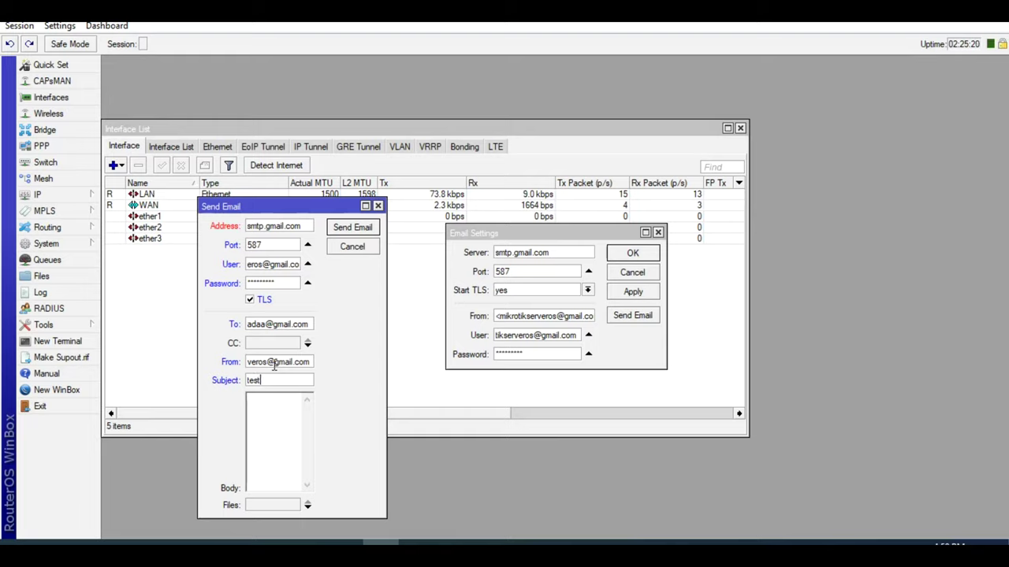
key("Tab")
type("test")
left_click(354, 233)
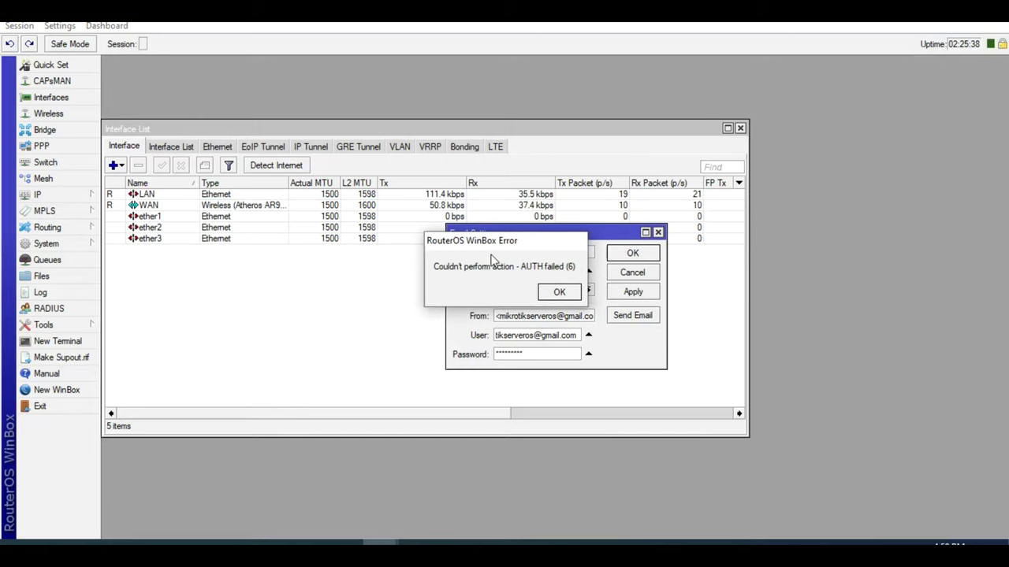
- Dismiss the AUTH failed error, check the log, and re-enter the email settings password
left_click(559, 292)
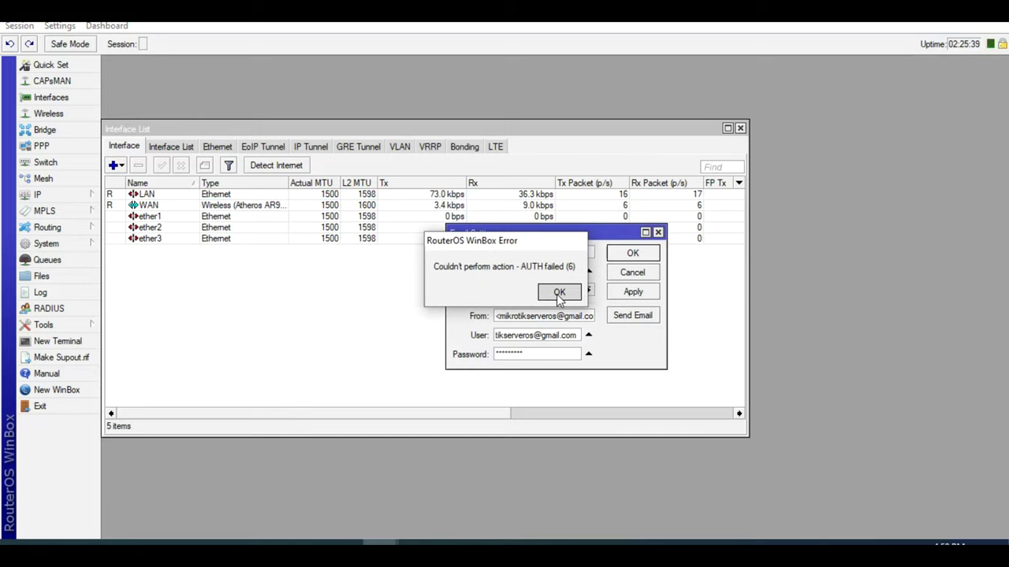
left_click(43, 294)
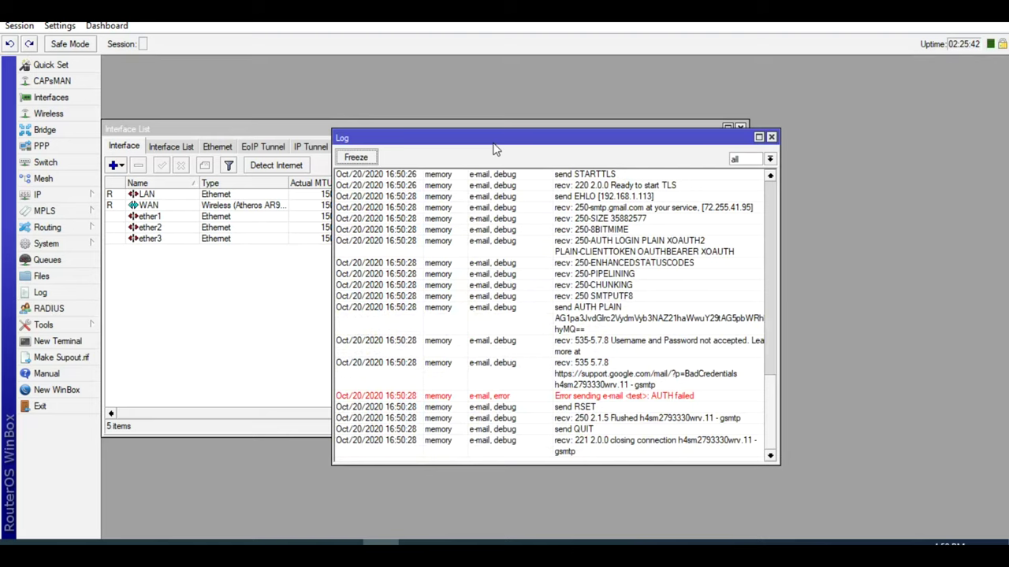
left_click_drag(496, 139, 776, 139)
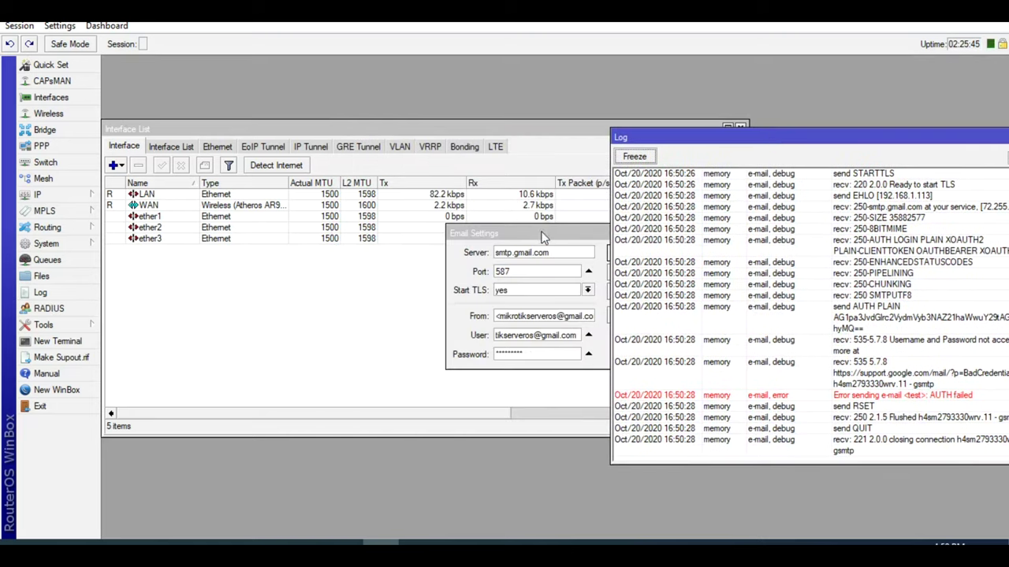
left_click_drag(544, 233, 364, 266)
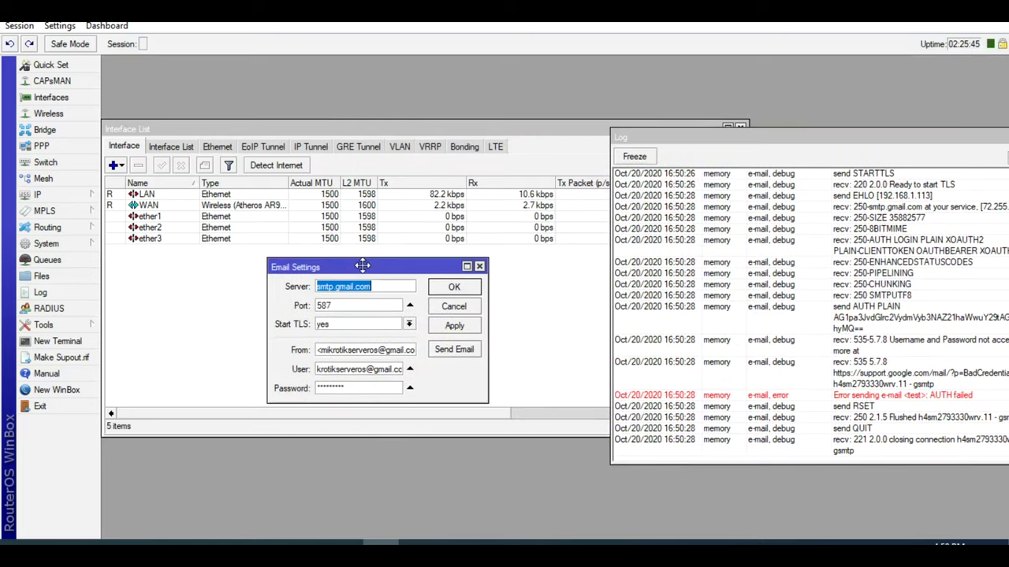
double_click(355, 388)
type("*****")
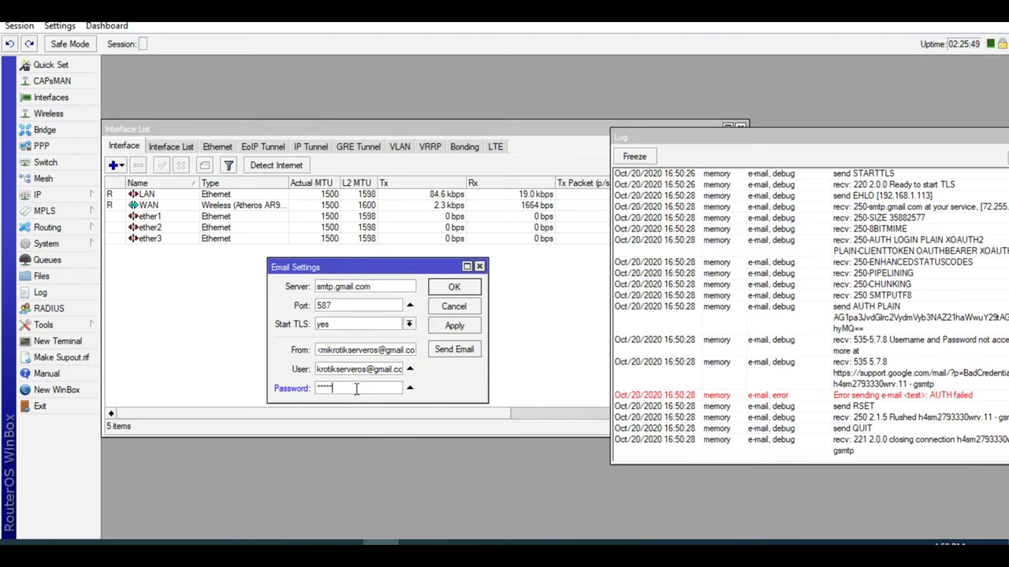
left_click(454, 325)
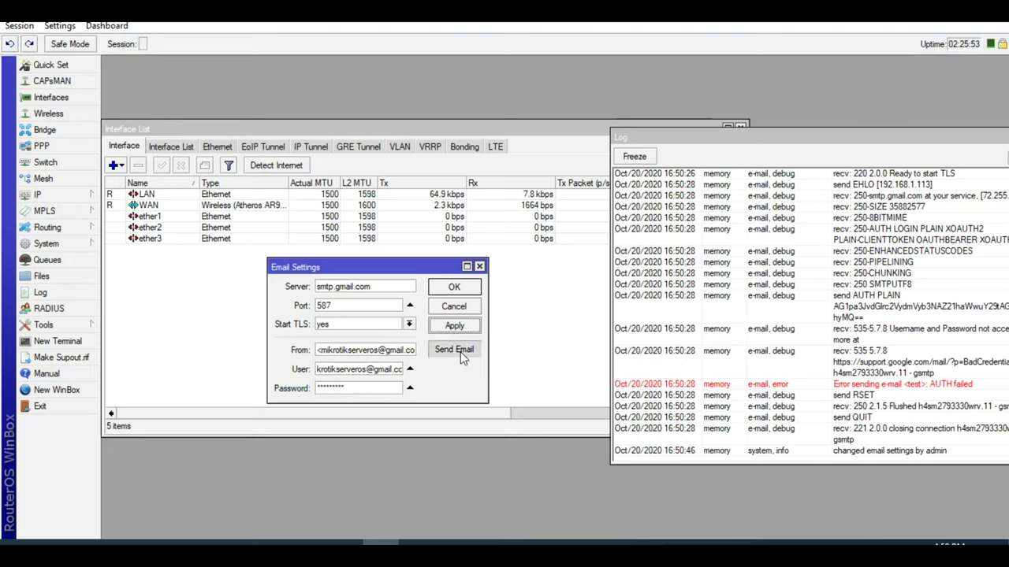
- Resend the test email with the corrected password
left_click(460, 352)
left_click(291, 281)
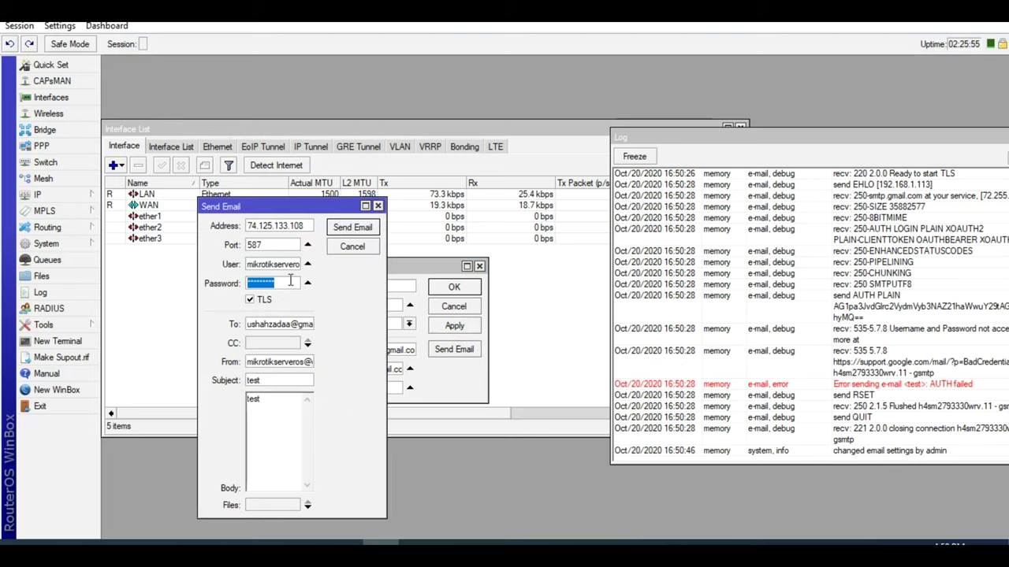
type("*********")
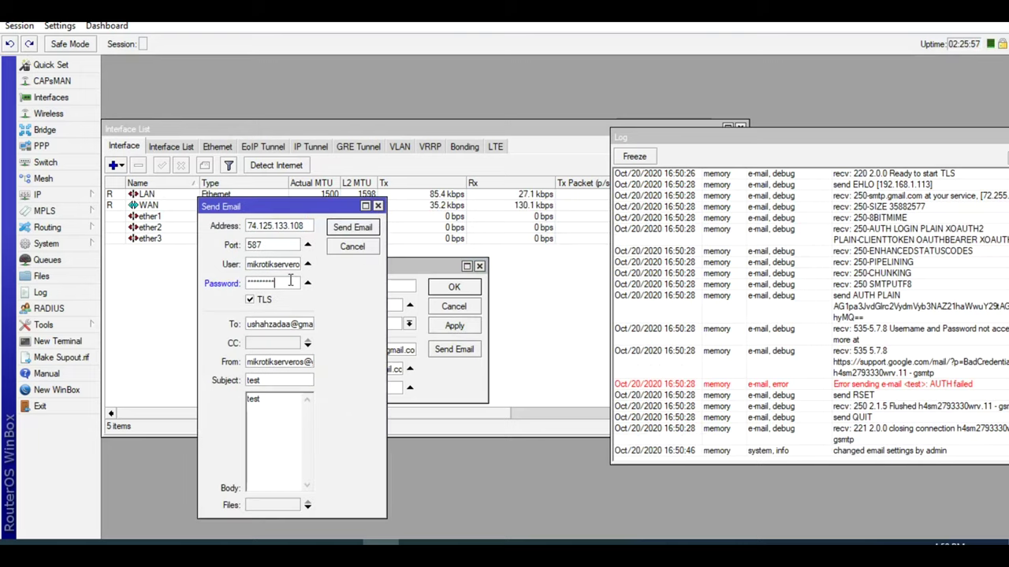
left_click(351, 228)
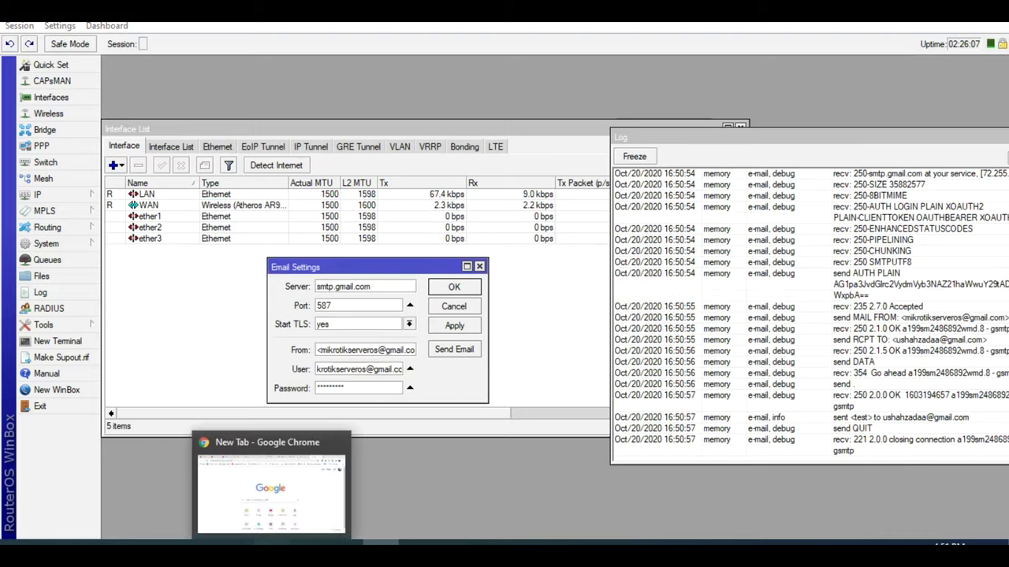
- Open the received 'test' email in Gmail, then return to WinBox
left_click(271, 544)
key("ctrl+w")
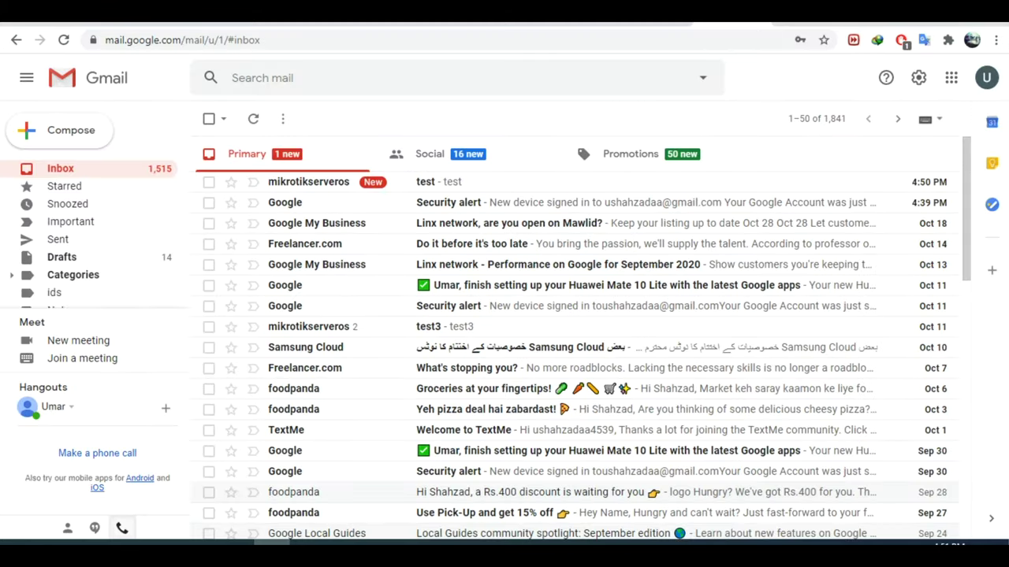
left_click(494, 184)
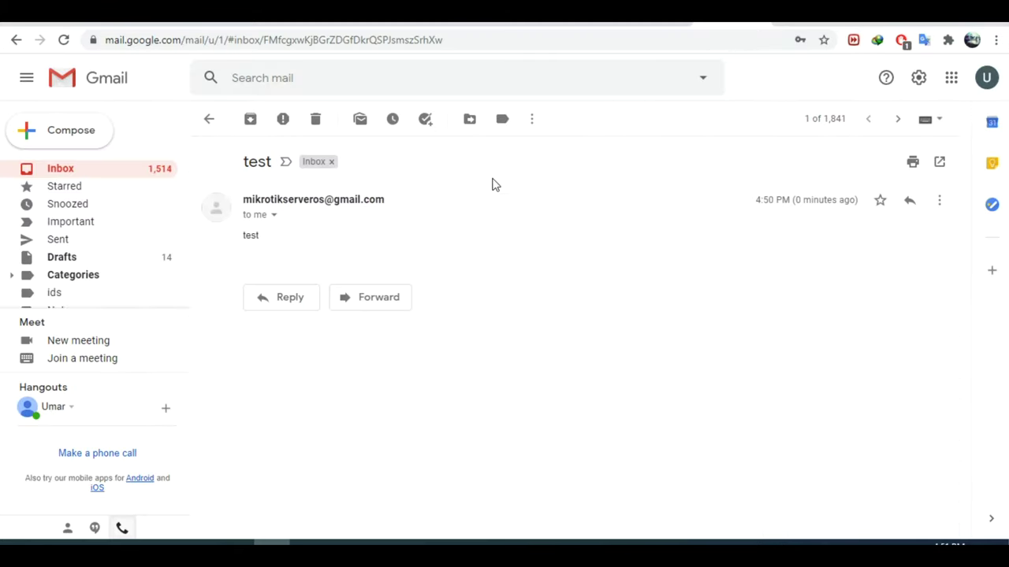
key("alt+Tab")
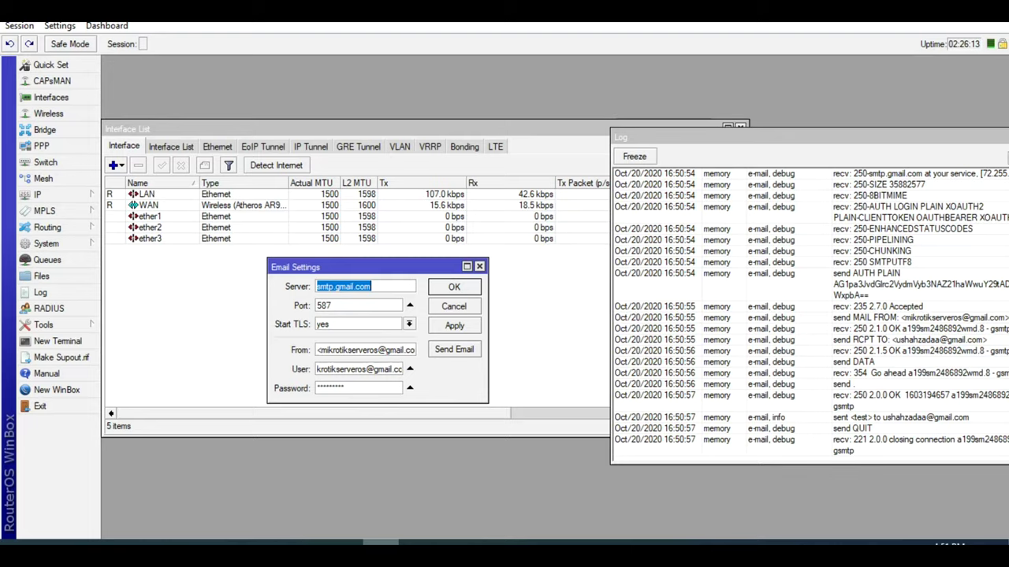
- Send another email with subject and body changed to 'test mail'
left_click(454, 349)
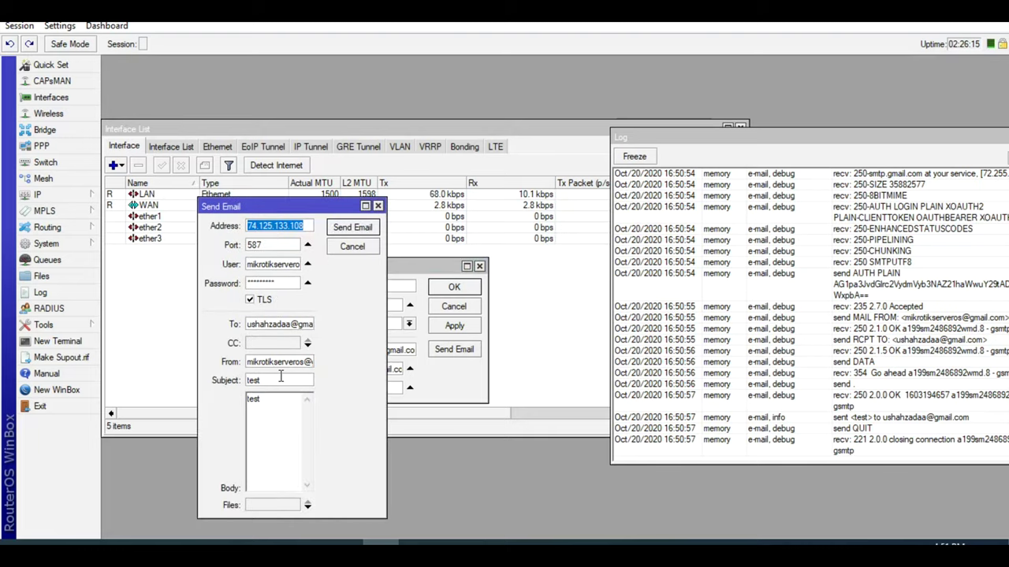
left_click(280, 379)
type("mail")
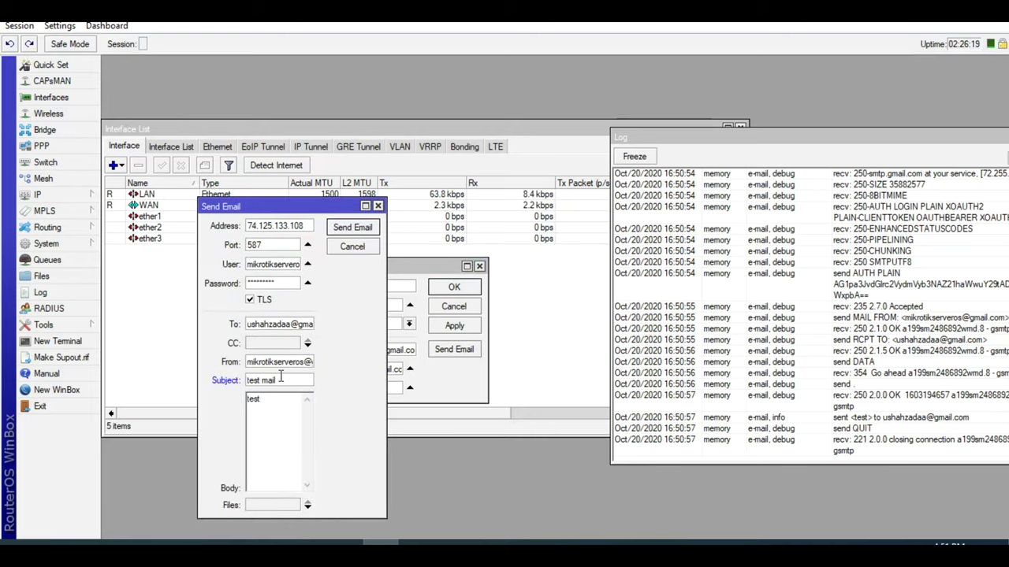
left_click(282, 403)
type("mail")
left_click(354, 228)
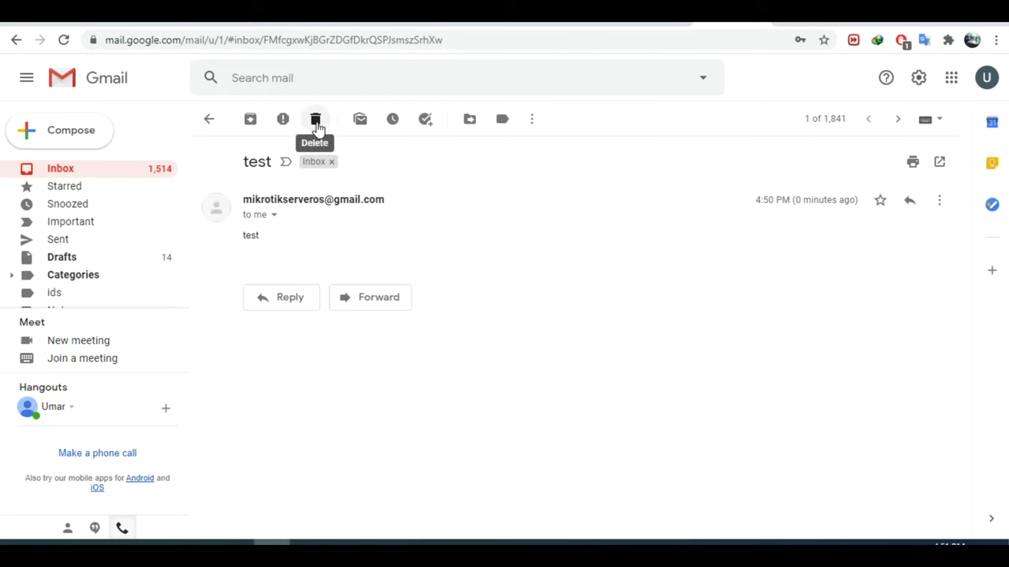
- Trash the 'test' email, open the new 'test mail' message, and return to WinBox
left_click(316, 122)
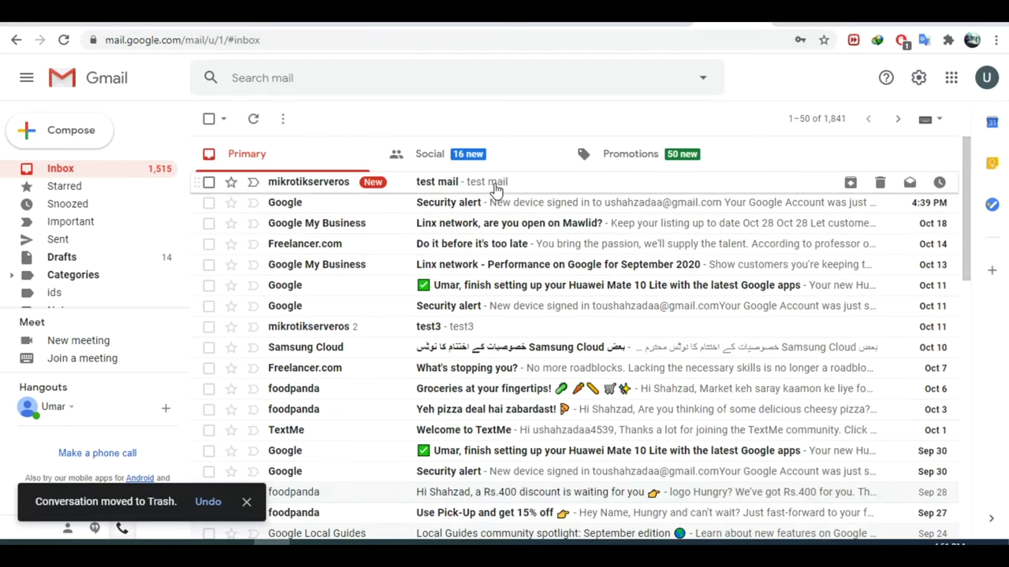
left_click(496, 189)
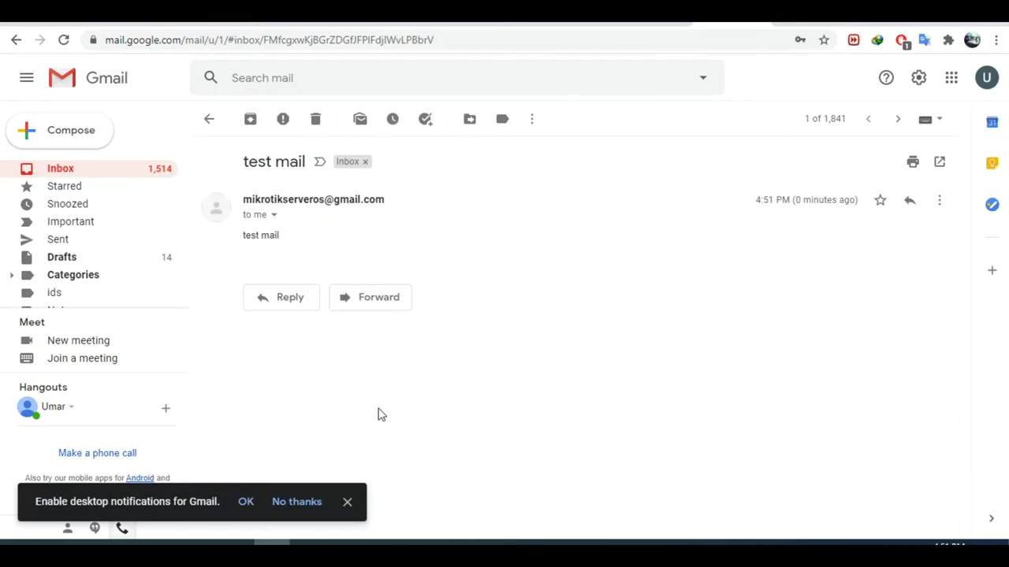
key("alt+Tab")
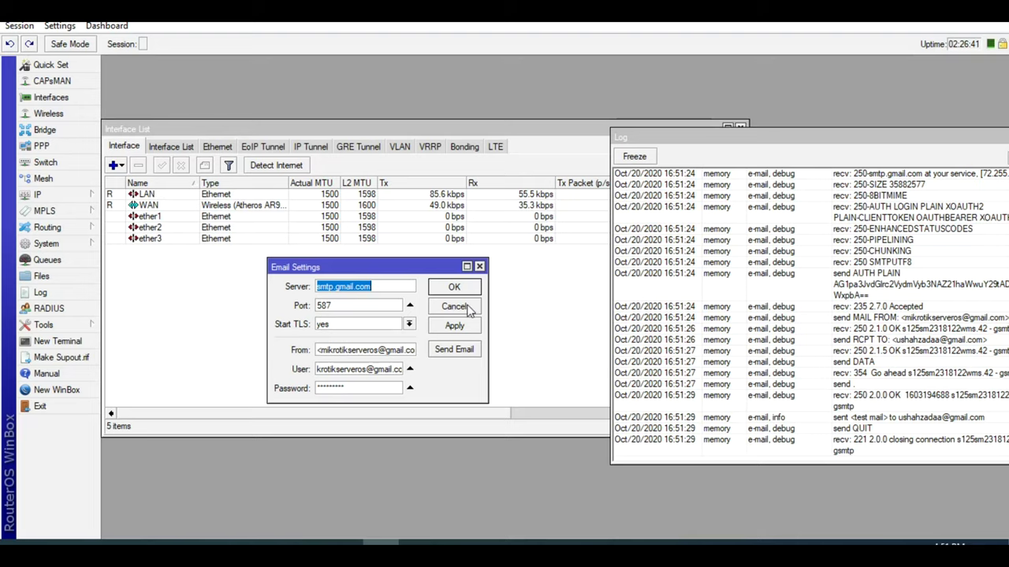
- Close Email Settings with OK and open the System Scripts list
left_click(462, 290)
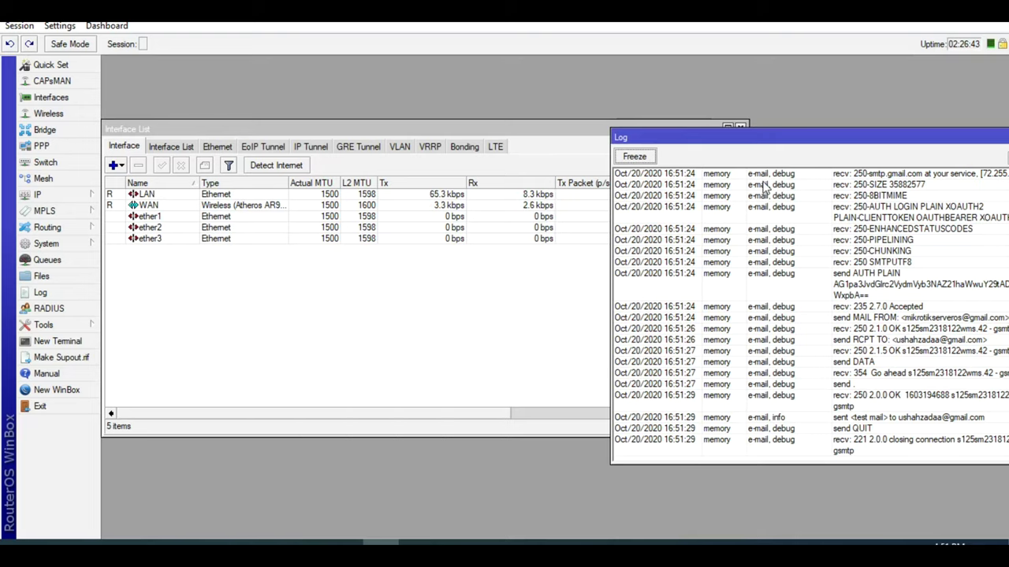
left_click(308, 385)
left_click(47, 243)
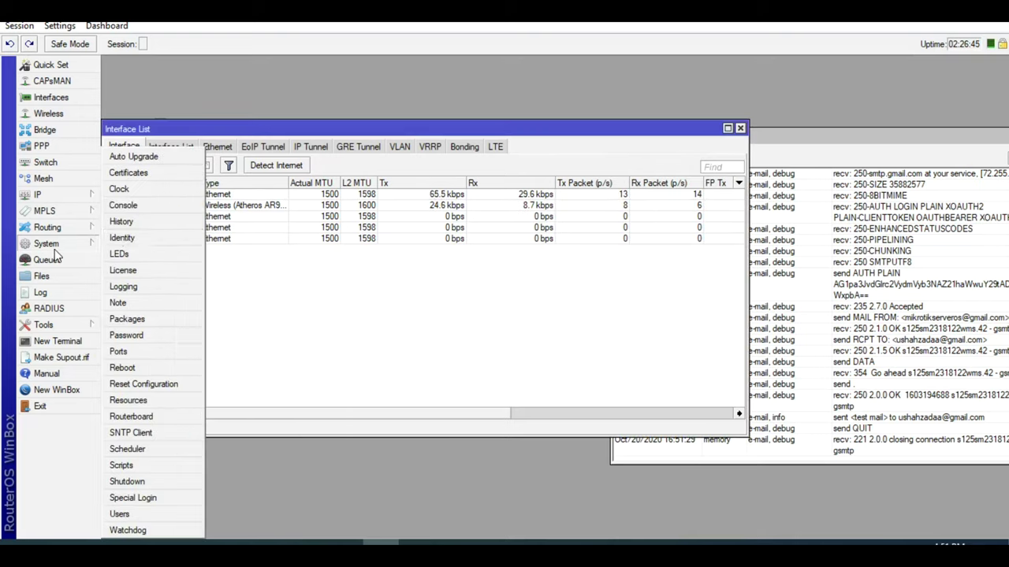
left_click(158, 464)
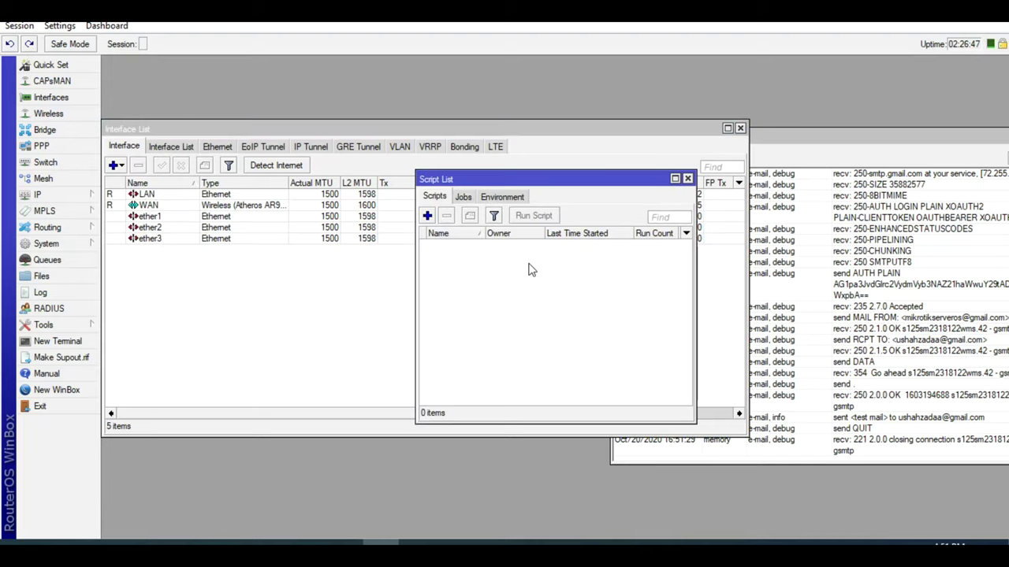
- Open the File List beside the Script List, then bring up the Word notes
left_click(41, 276)
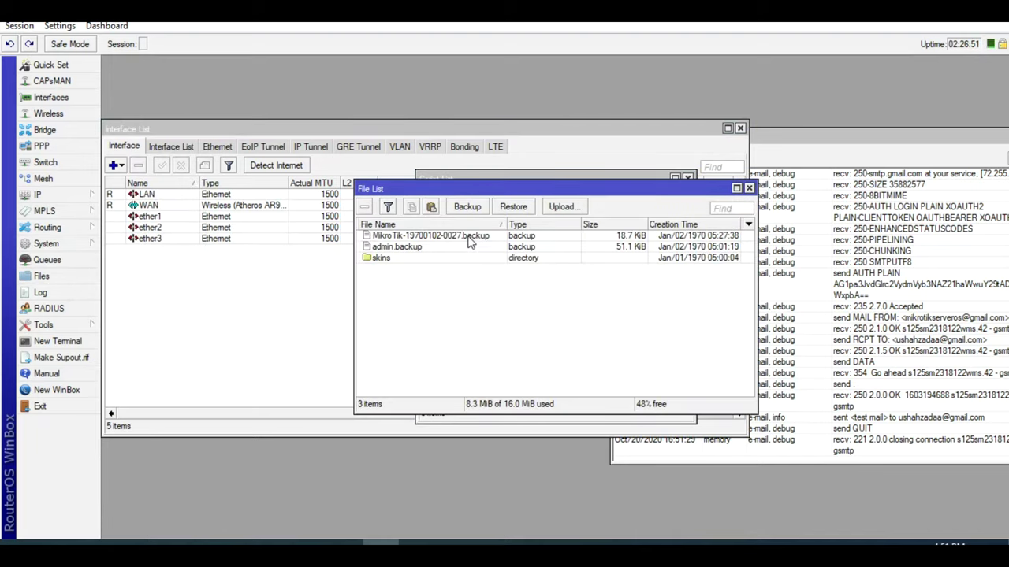
left_click_drag(528, 189, 310, 319)
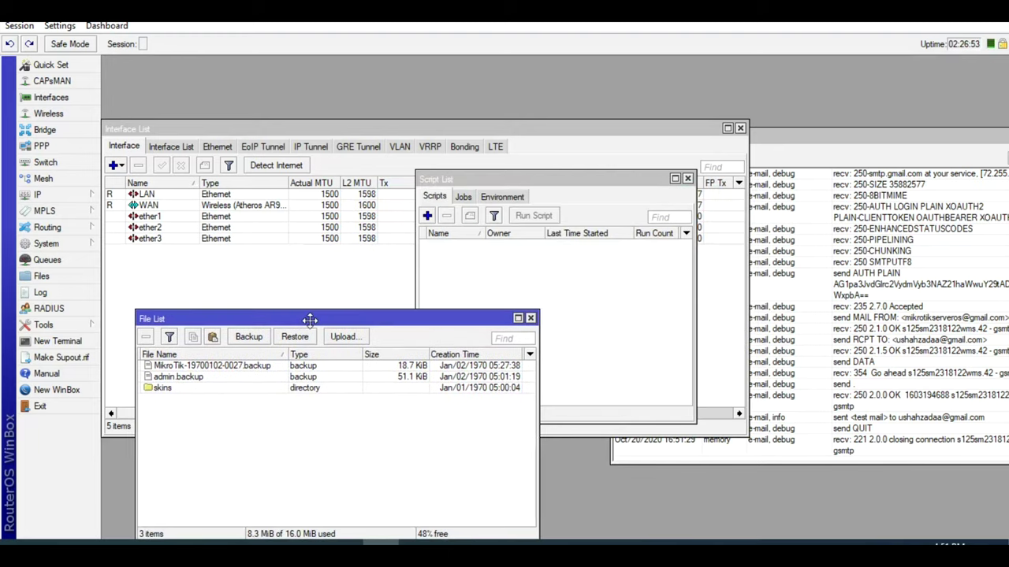
left_click(476, 305)
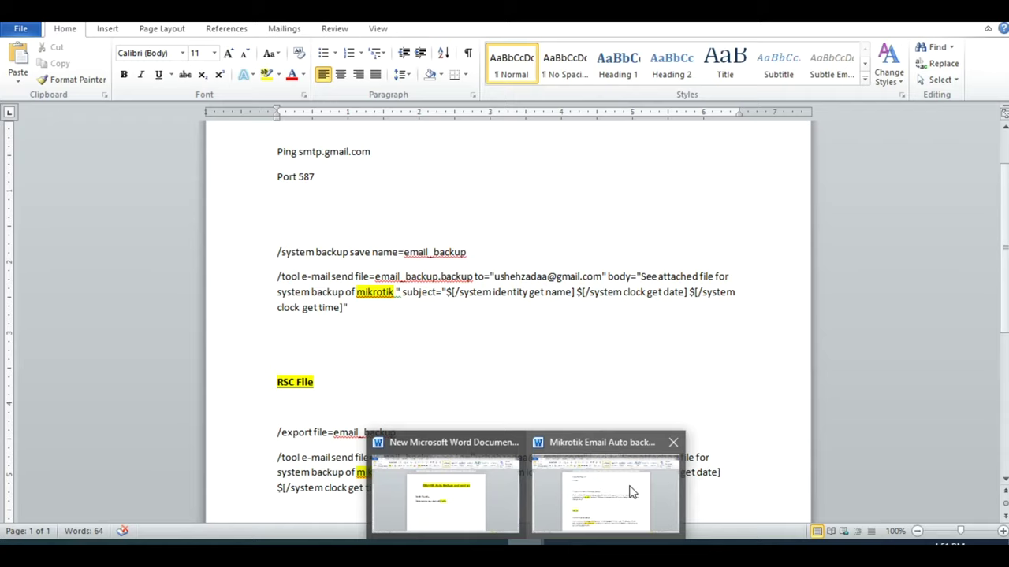
left_click(631, 492)
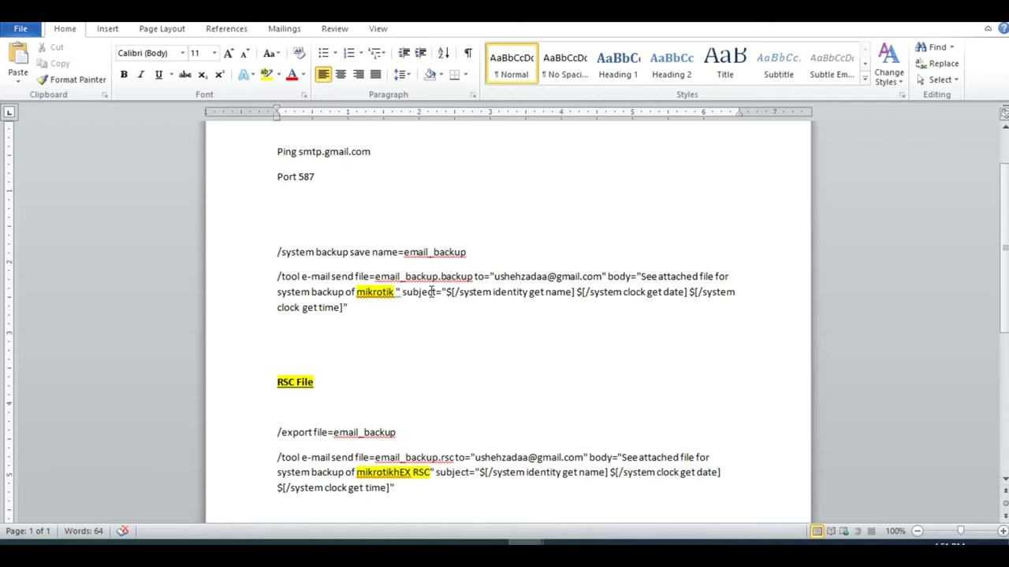
- Fix the to= address typo and copy the /system backup save and /tool e-mail send lines
left_click(516, 276)
key("BackSpace")
type("a")
left_click_drag(355, 309, 278, 253)
key("ctrl+c")
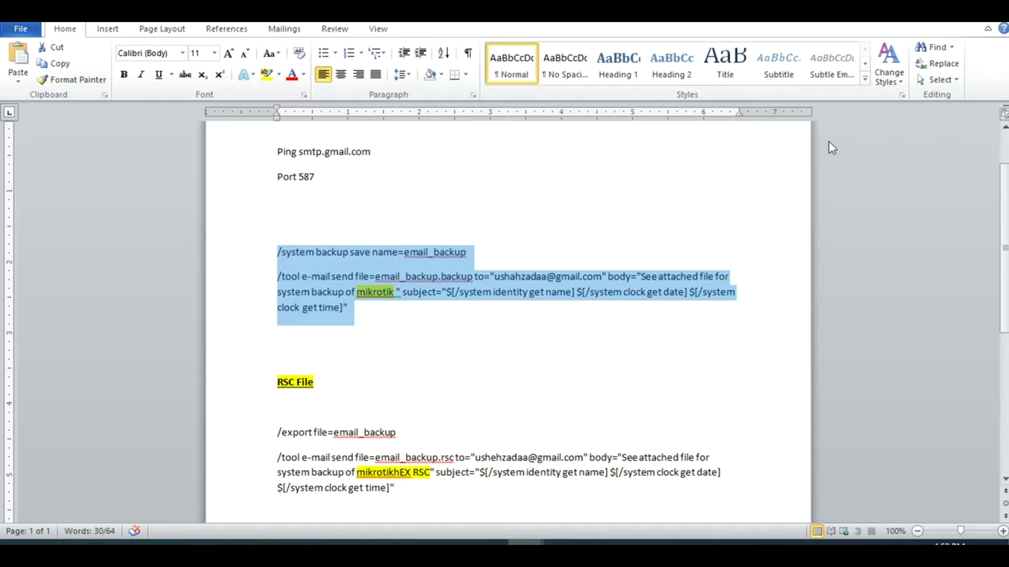
left_click(931, 22)
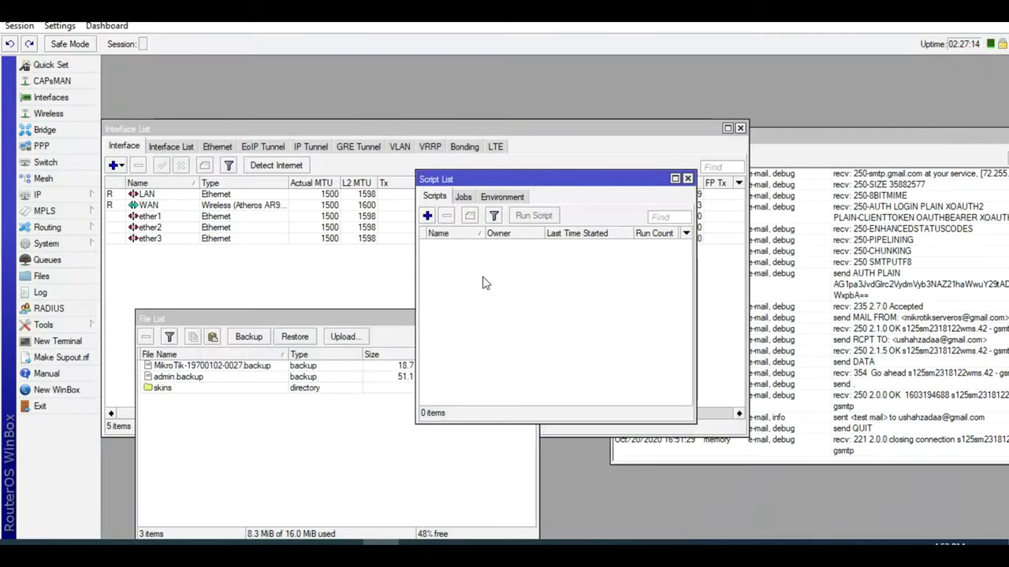
- Create script1 with the pasted backup-and-email commands, skipping permission checks
left_click(425, 219)
left_click(527, 405)
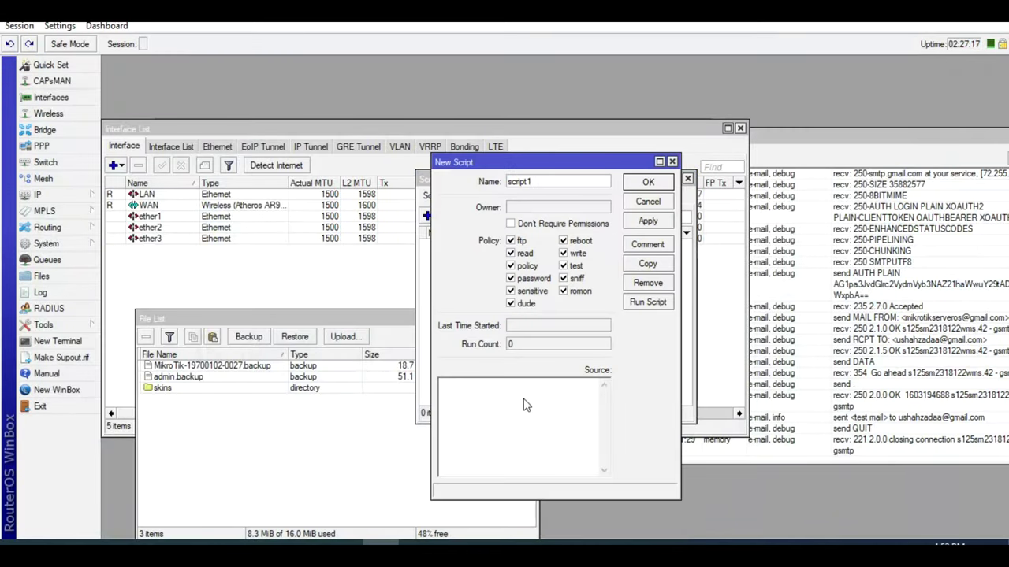
key("ctrl+v")
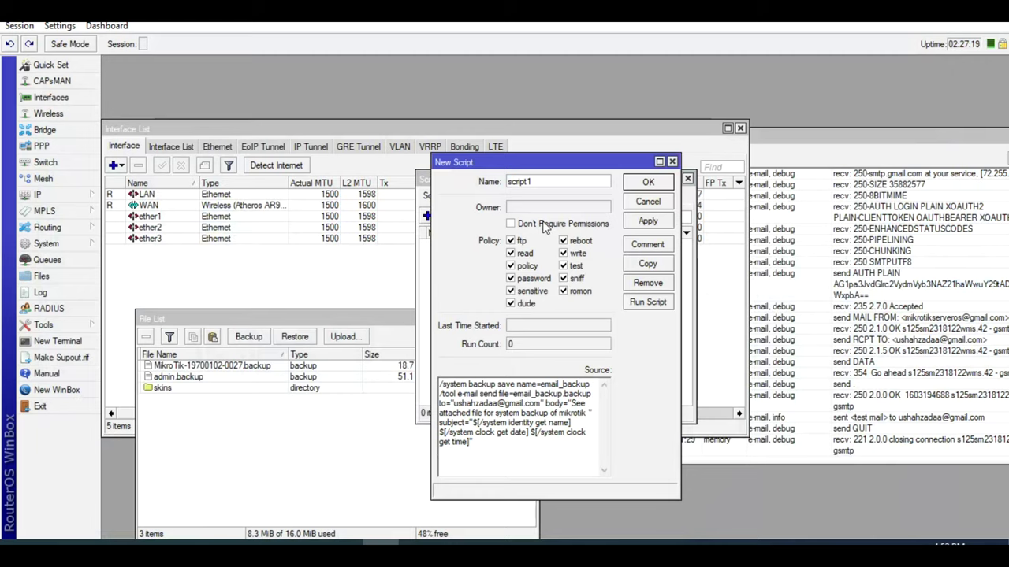
left_click(545, 225)
left_click(647, 222)
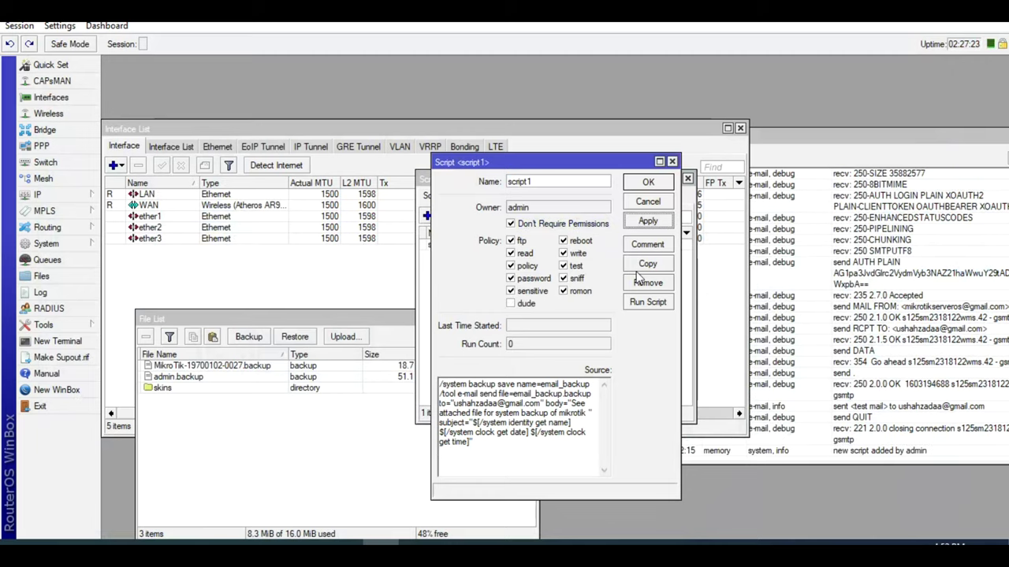
- Run script1, check the file list for email_backup.backup, run it again, then check Gmail
left_click(646, 303)
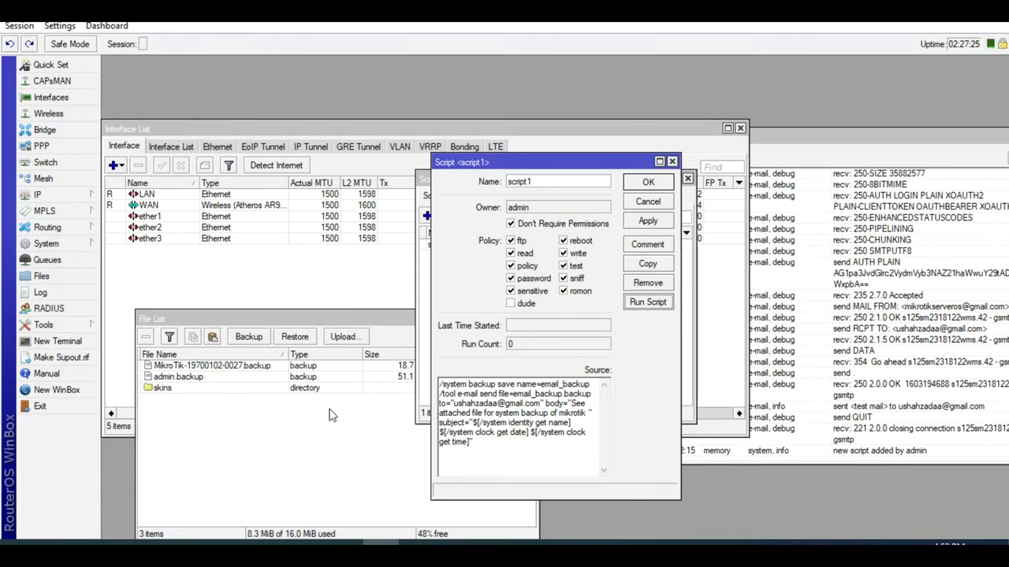
left_click(304, 422)
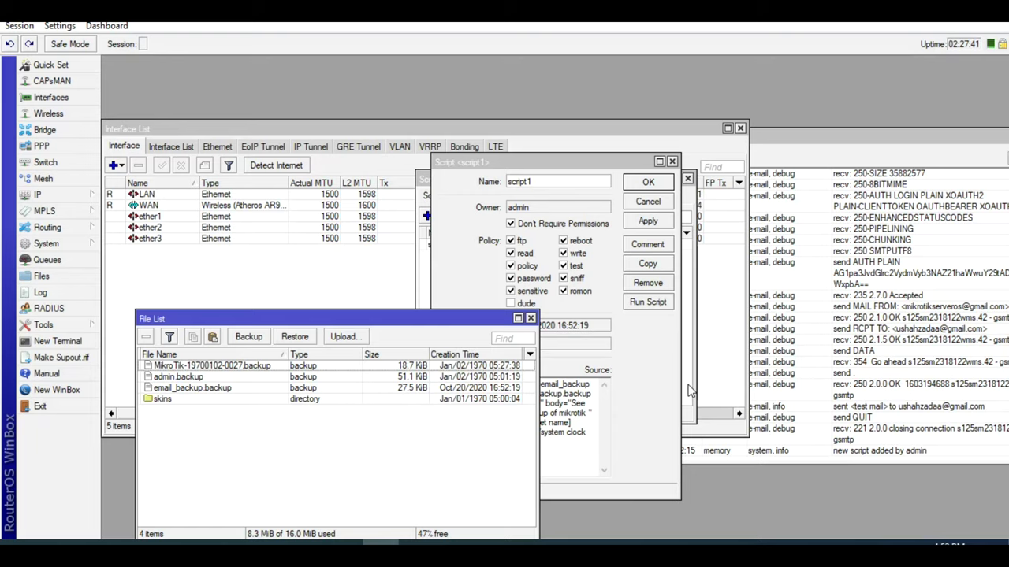
left_click(659, 405)
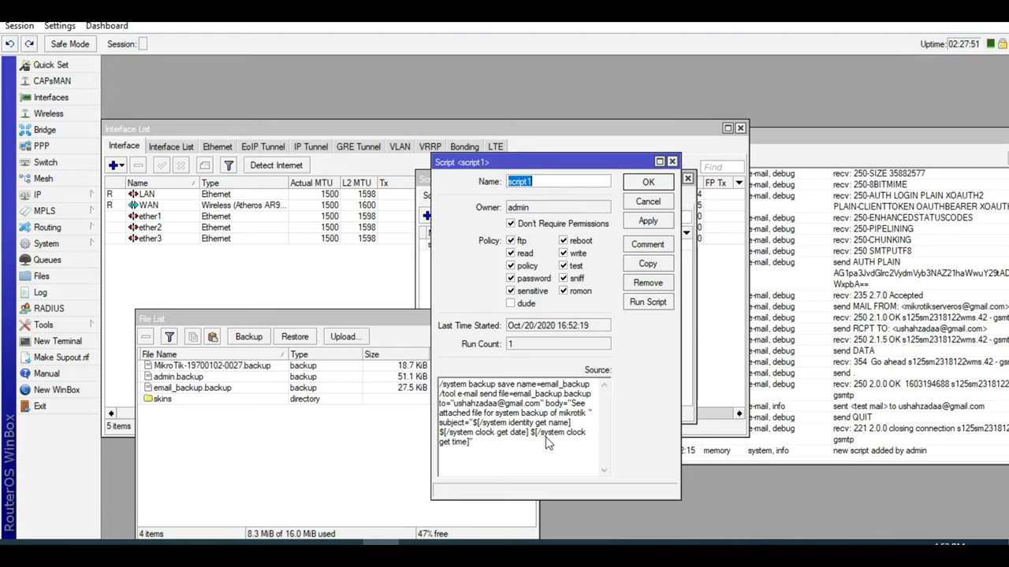
left_click(650, 304)
left_click(650, 305)
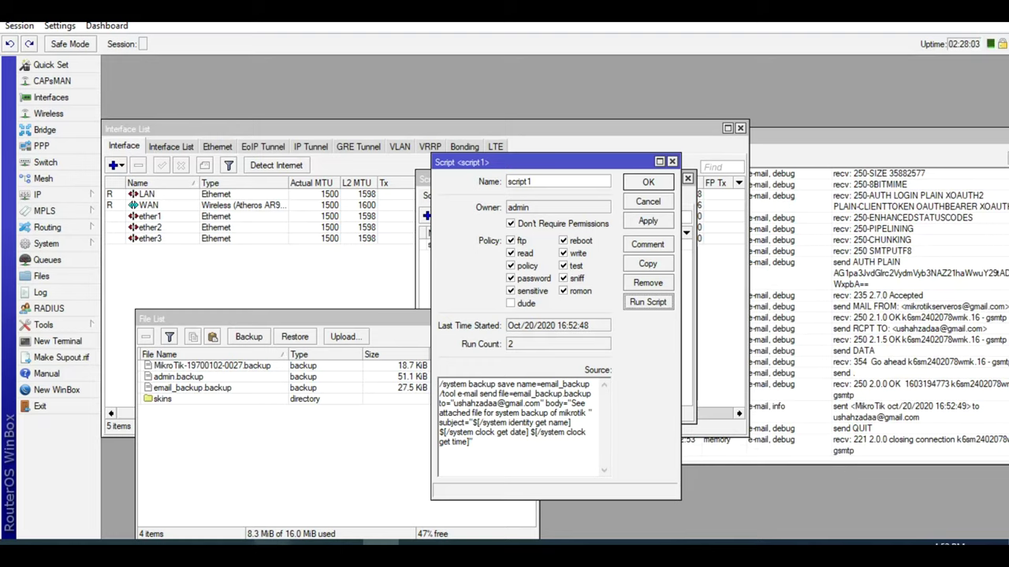
left_click(272, 543)
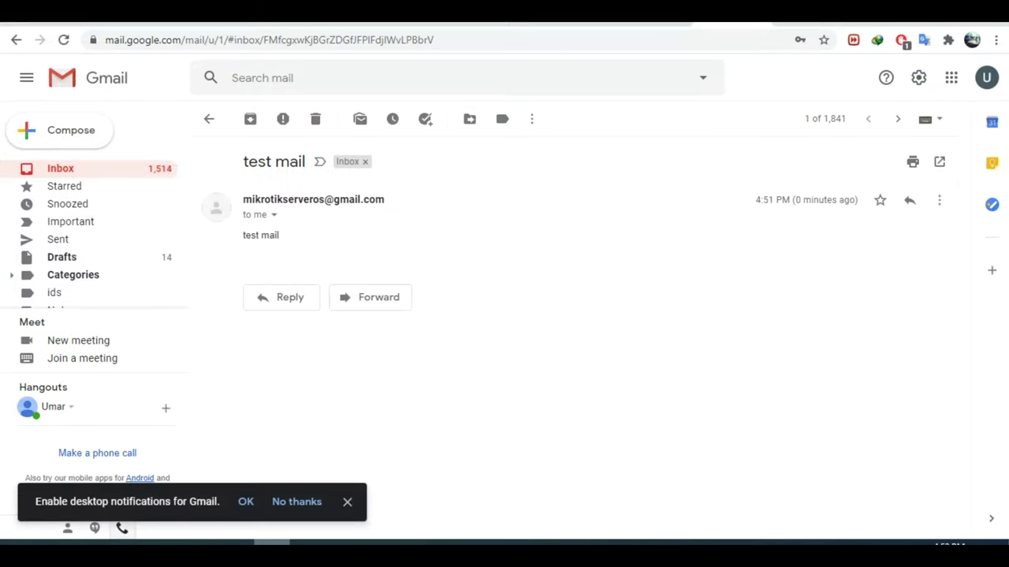
- Trash 'test mail', open the MikroTik email with email_backup.backup attached, and return to WinBox
left_click(316, 118)
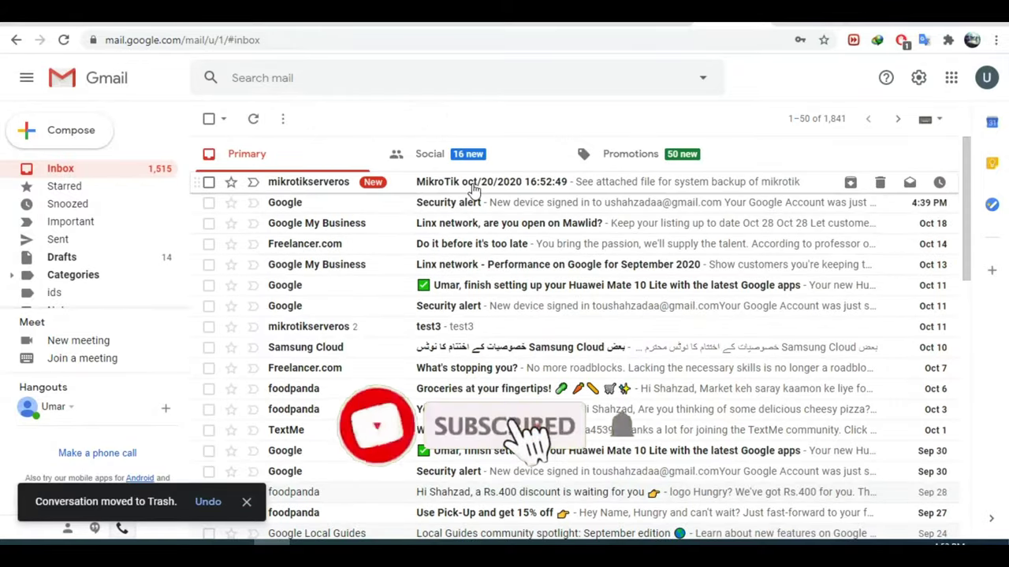
left_click(500, 183)
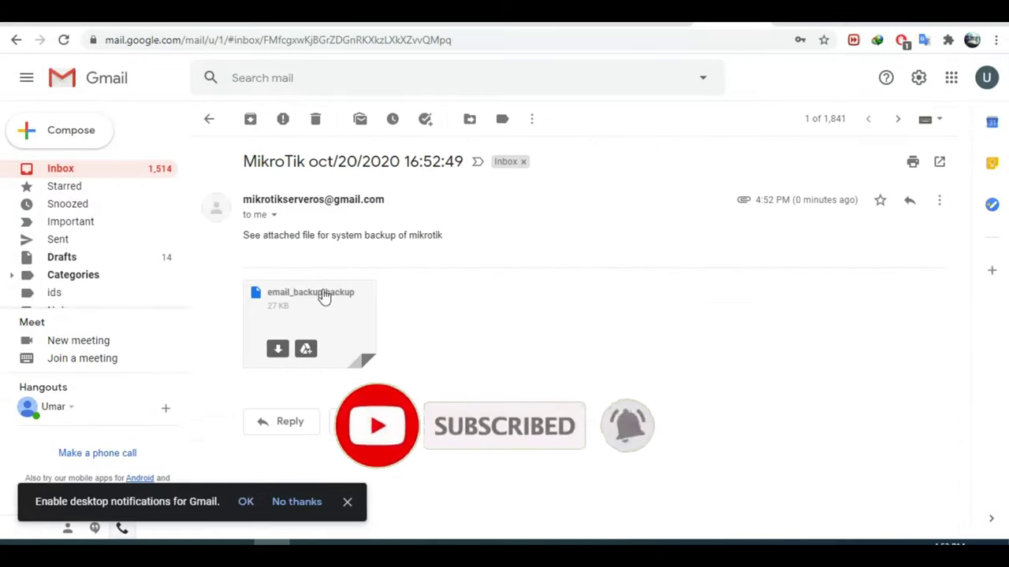
left_click(277, 541)
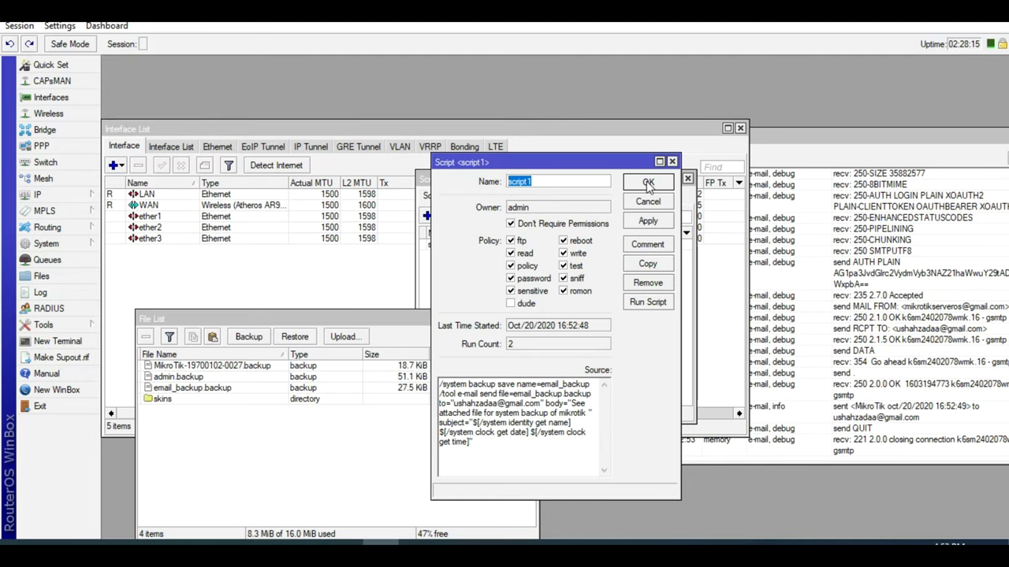
- Rename script1 to 'backup' and save it with OK
type("backup")
left_click(648, 182)
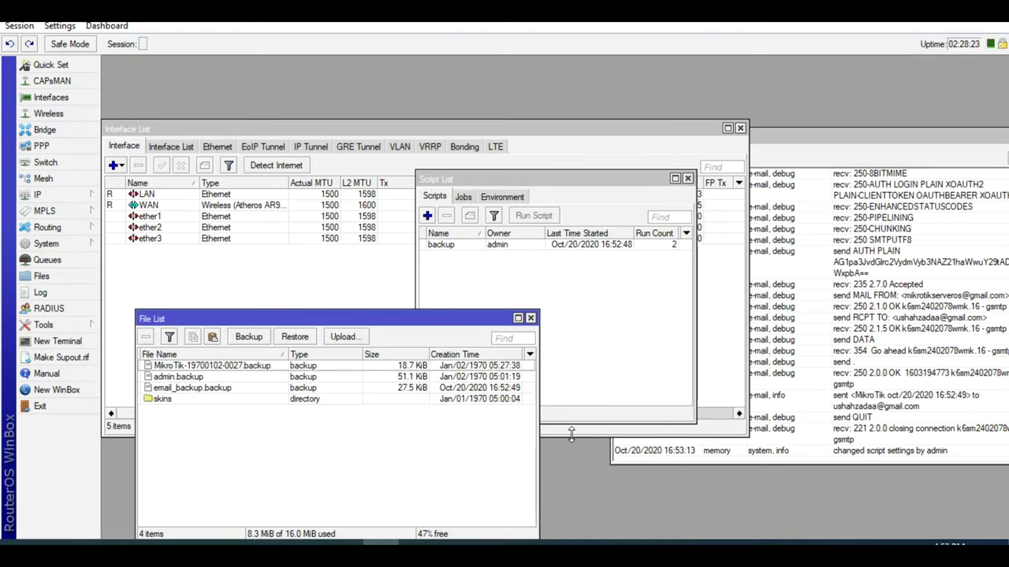
- In the Word notes, select and copy the /export and /tool e-mail command lines
mouse_move(525, 550)
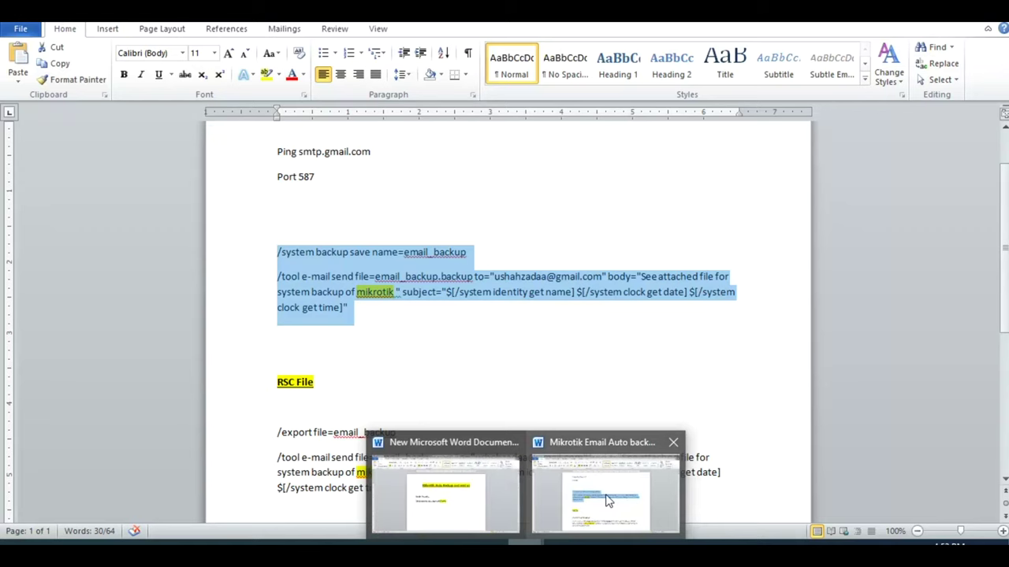
left_click(606, 502)
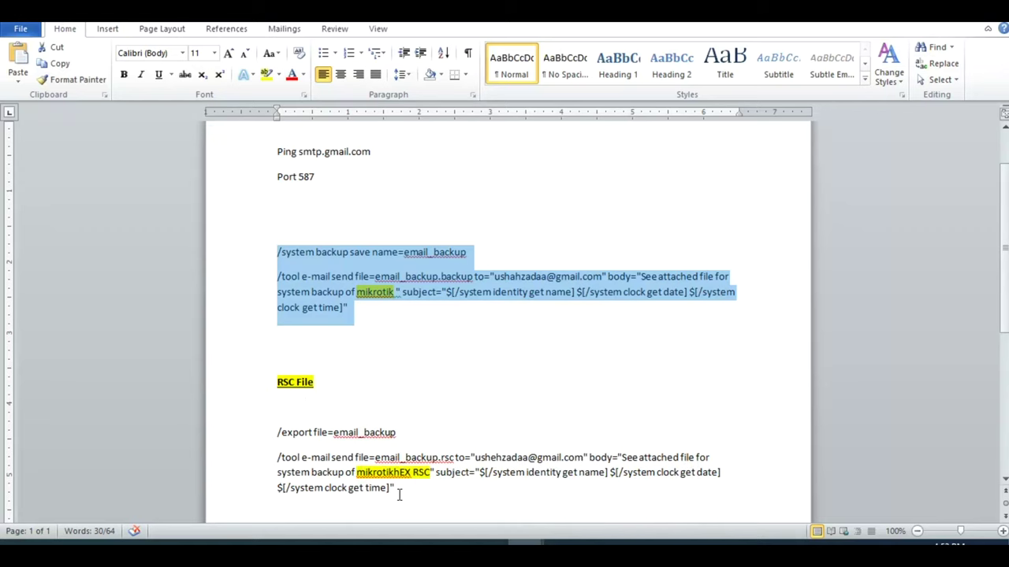
left_click_drag(399, 494, 276, 433)
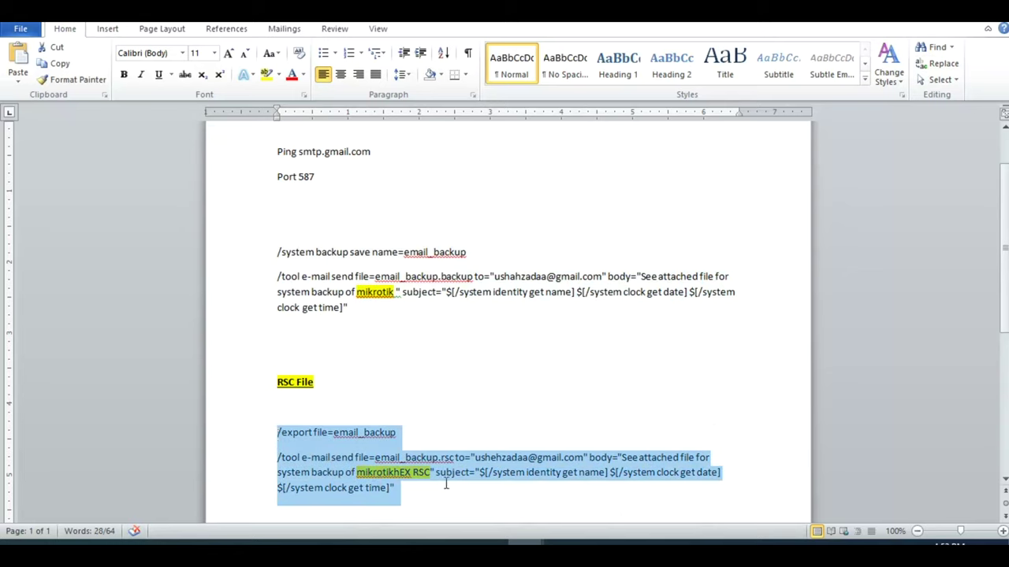
left_click(495, 458)
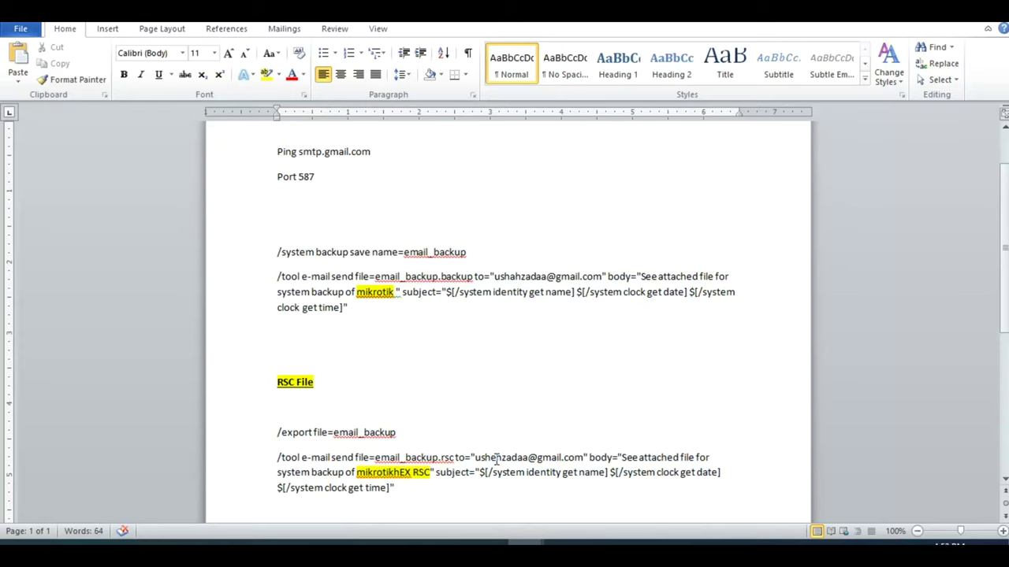
left_click_drag(411, 488, 277, 432)
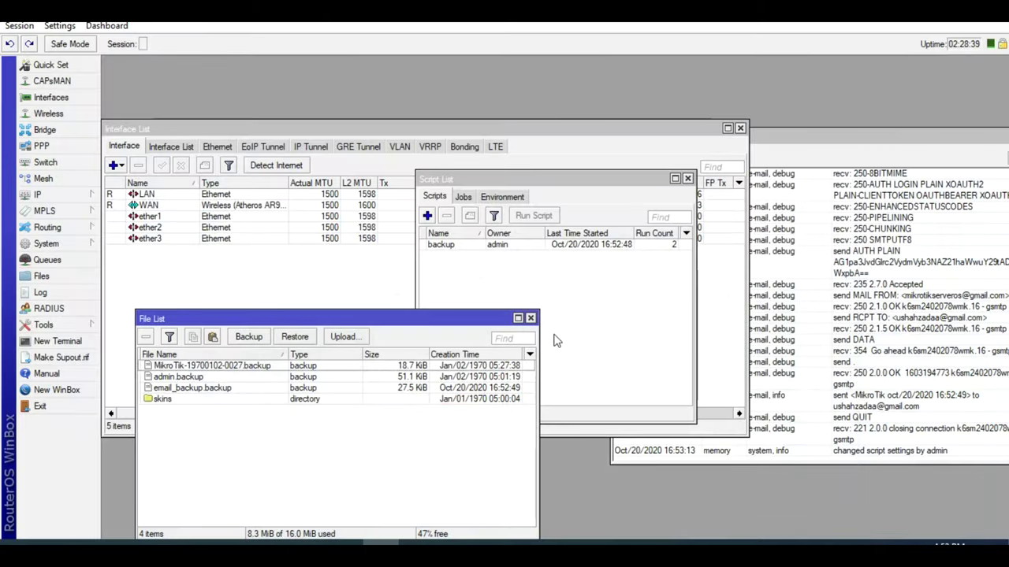
- Add a script named rsc with the pasted export-and-e-mail commands, apply it and run it
left_click(427, 217)
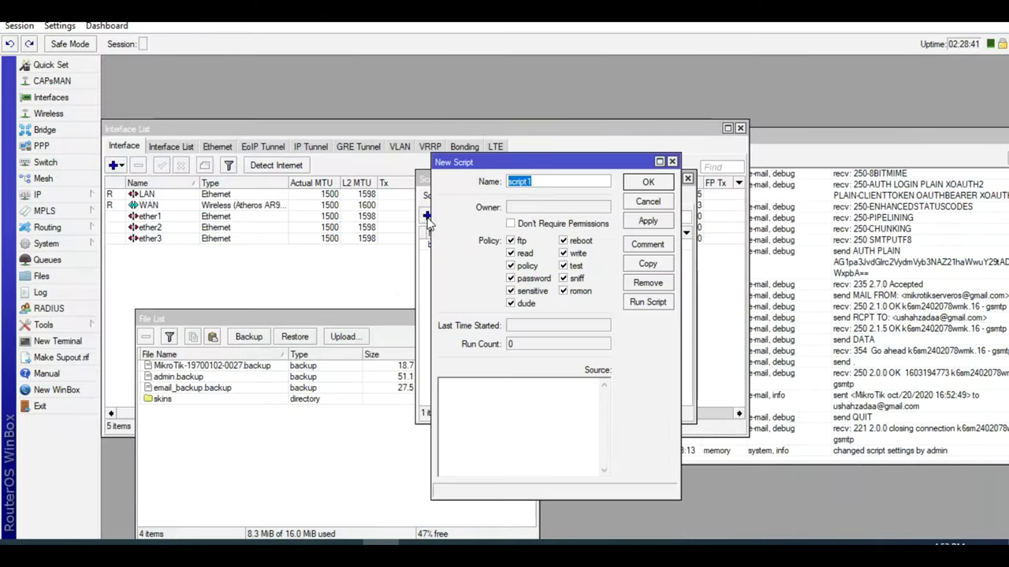
type("rsc")
left_click(488, 433)
key("ctrl+v")
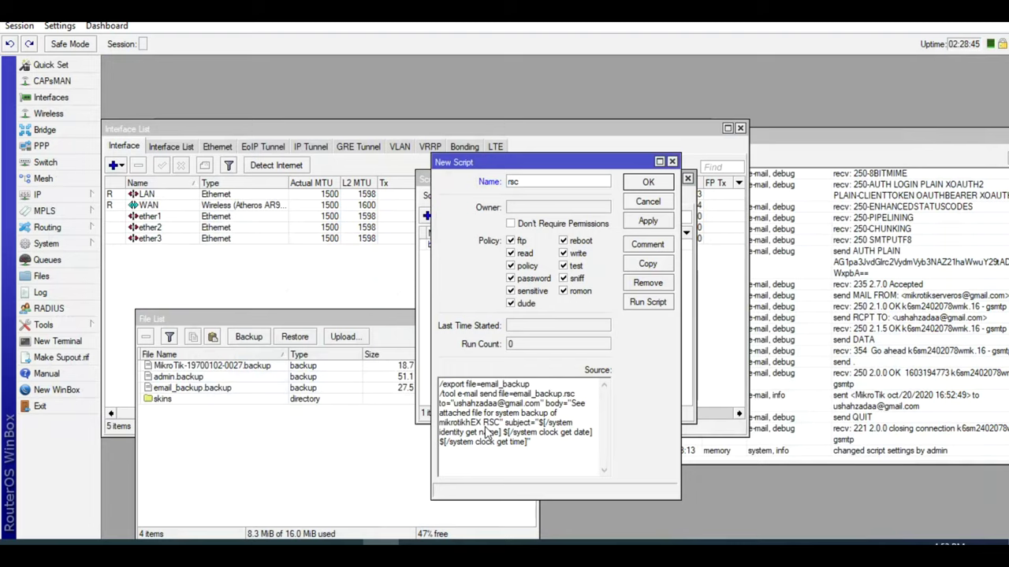
left_click(640, 224)
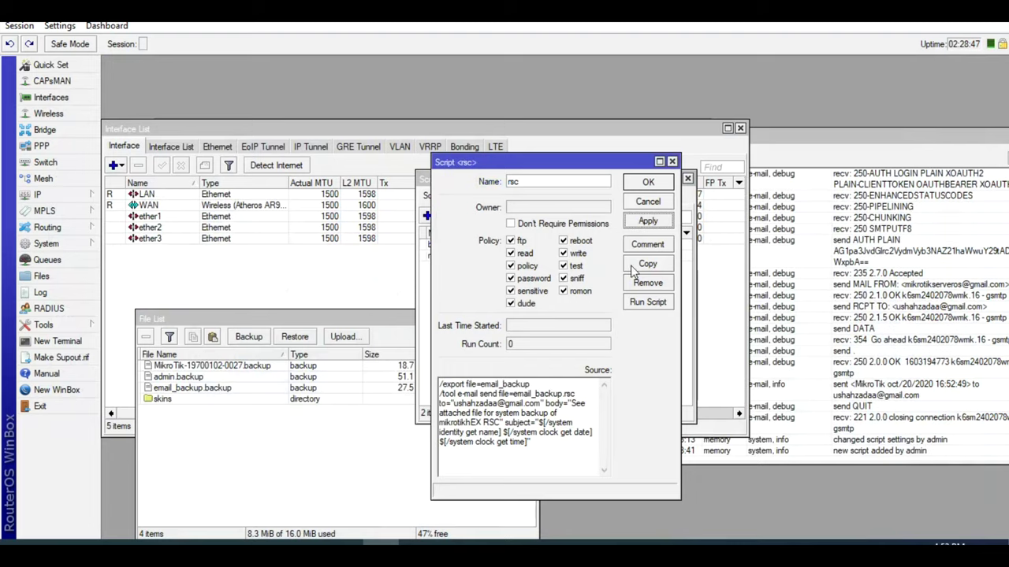
left_click(643, 309)
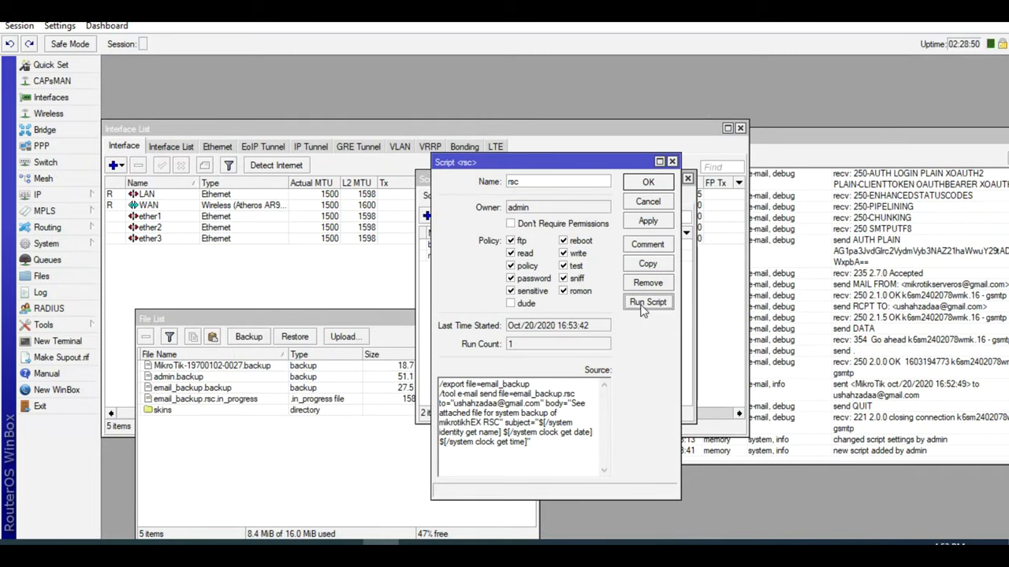
- Check the File List for the email_backup.rsc in-progress file
left_click(351, 461)
left_click(406, 402)
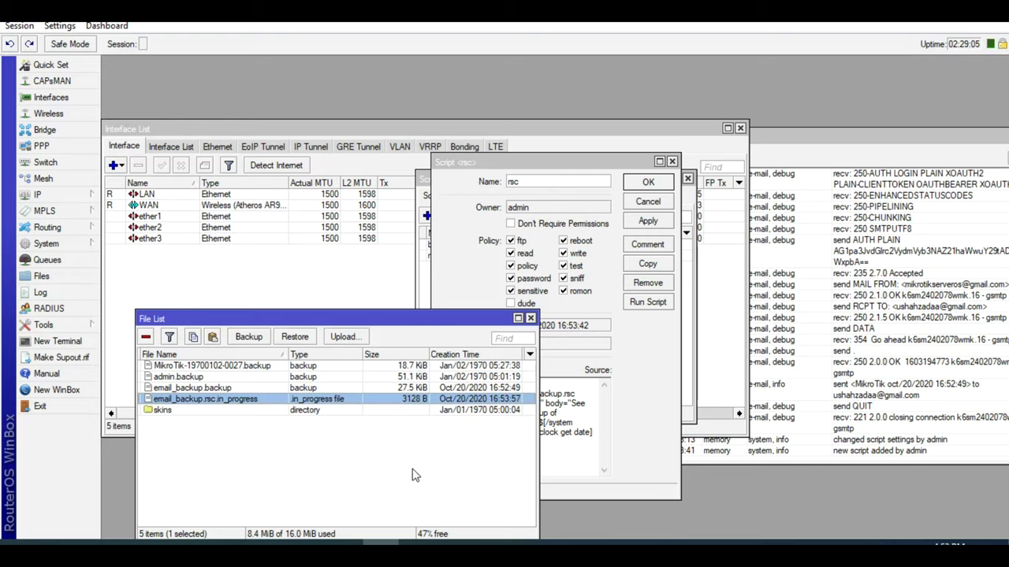
left_click(47, 244)
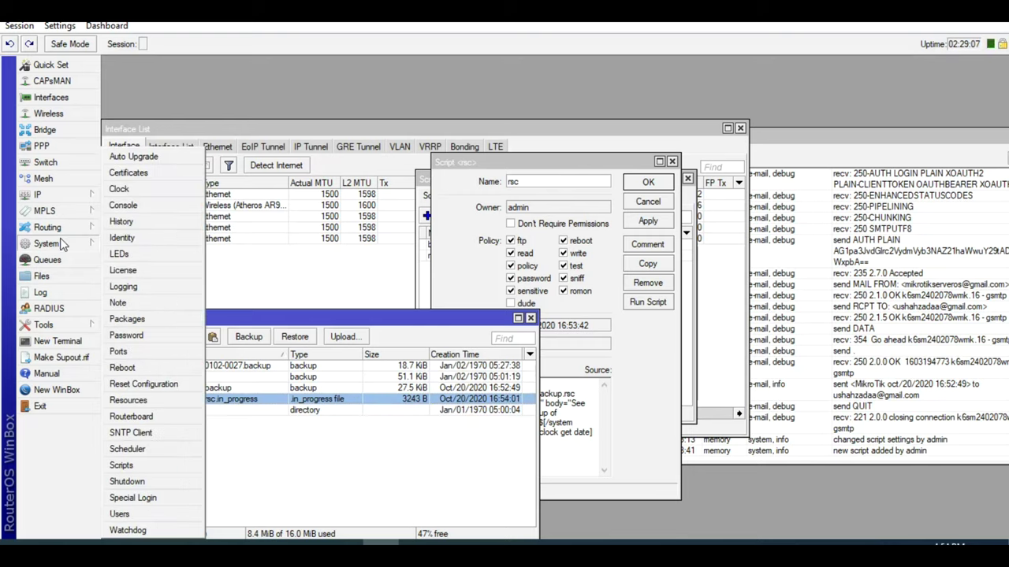
left_click(156, 400)
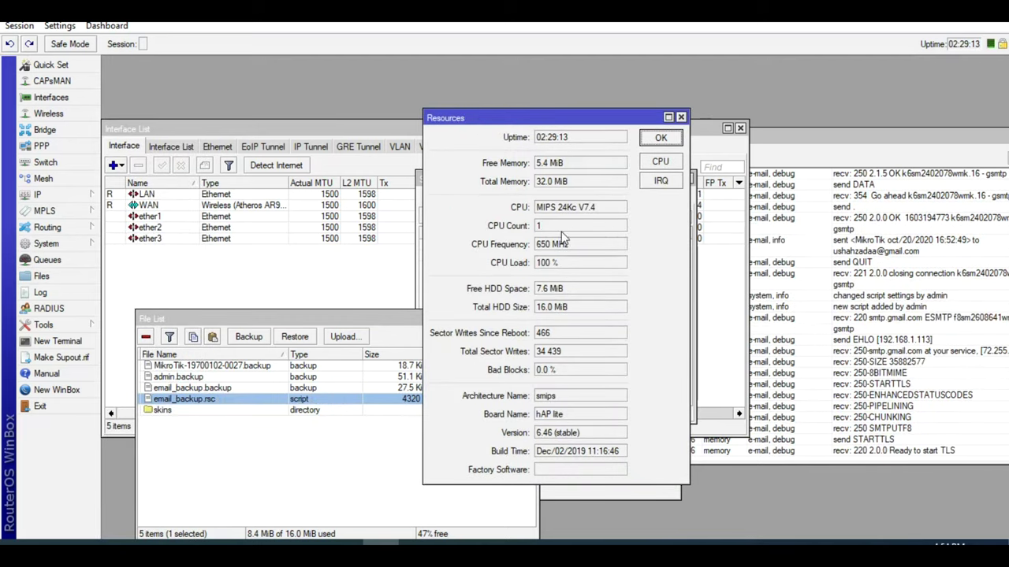
double_click(546, 415)
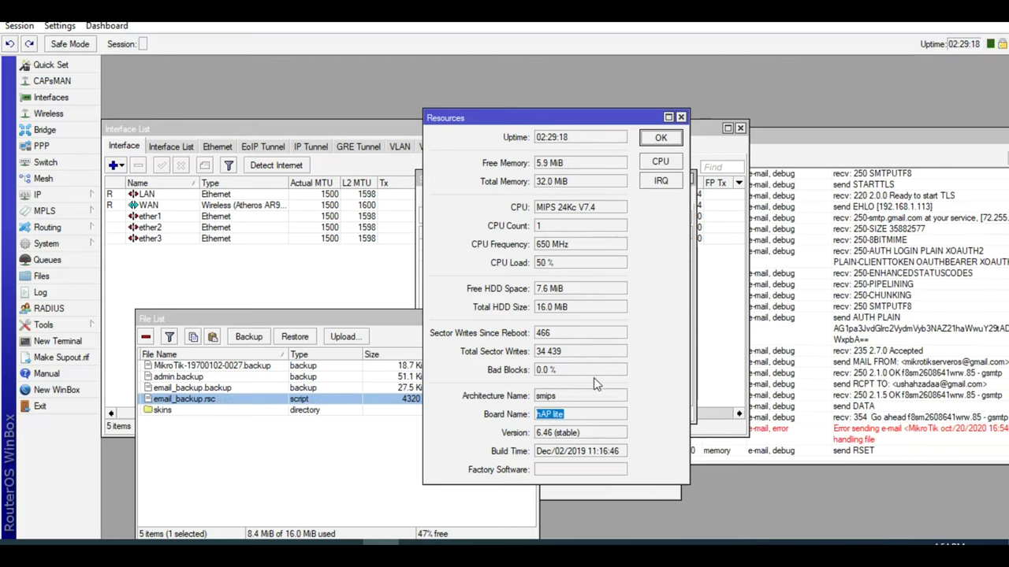
left_click(666, 139)
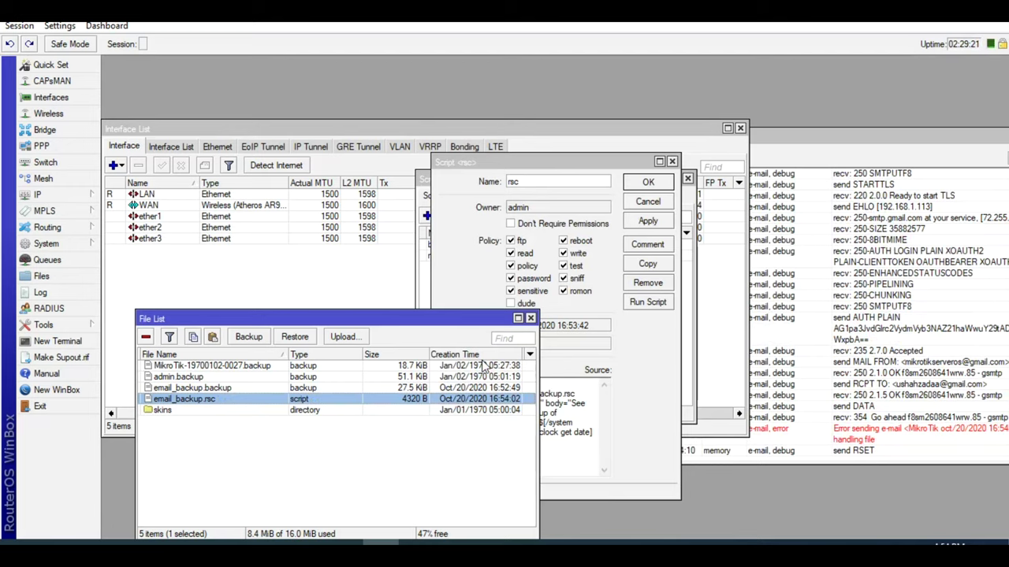
- Run the rsc script a second time and watch the log report the e-mail sent
left_click(642, 311)
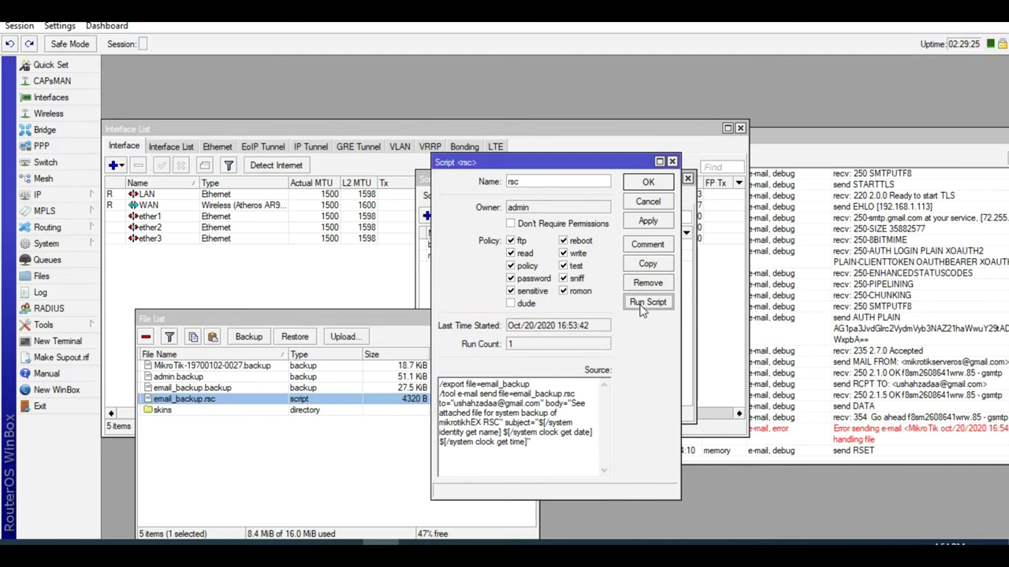
left_click(642, 311)
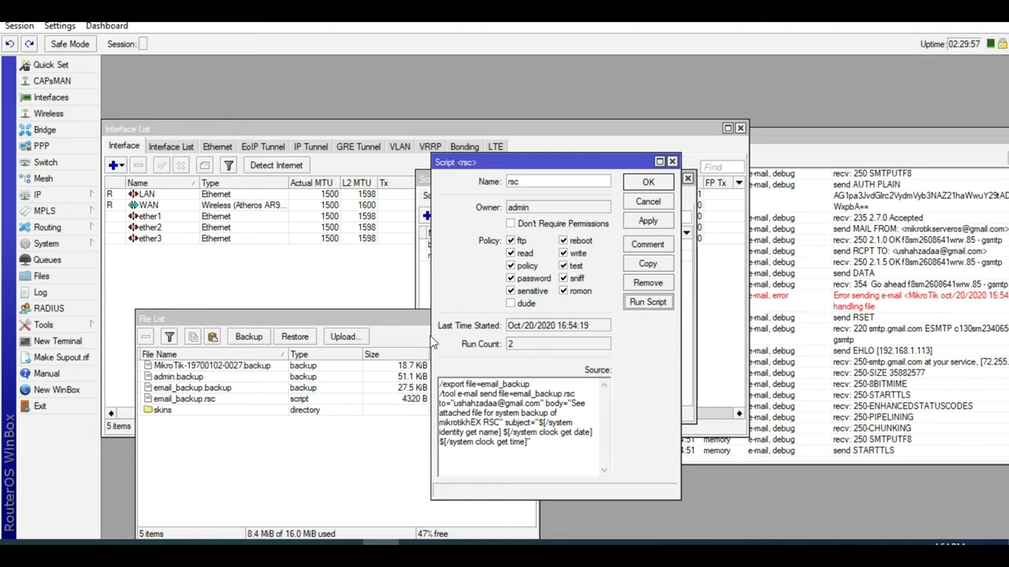
left_click_drag(392, 319, 362, 315)
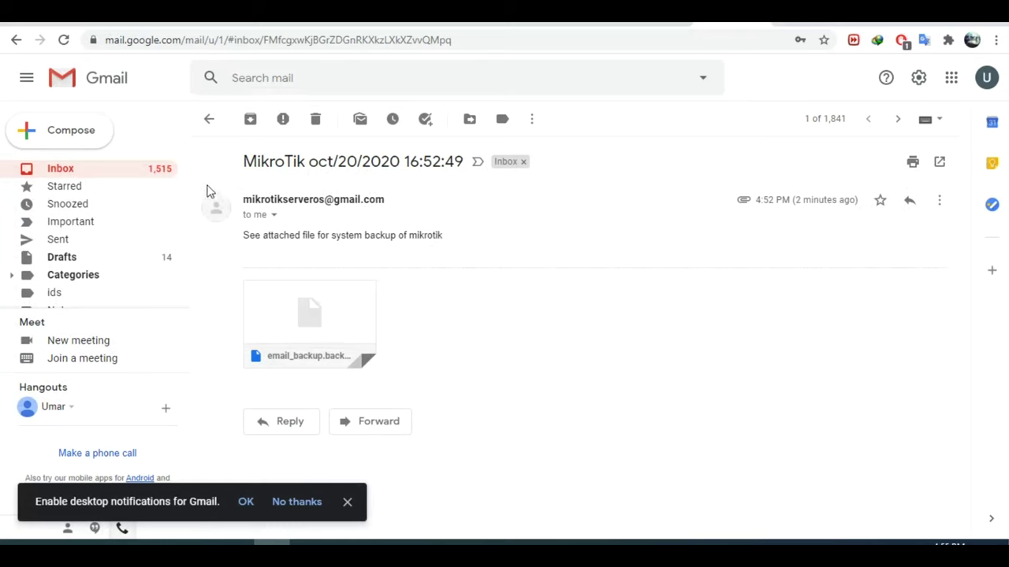
- Trash the earlier backup e-mail, then open and trash the new MikroTik message carrying email_backup.rsc
left_click(323, 118)
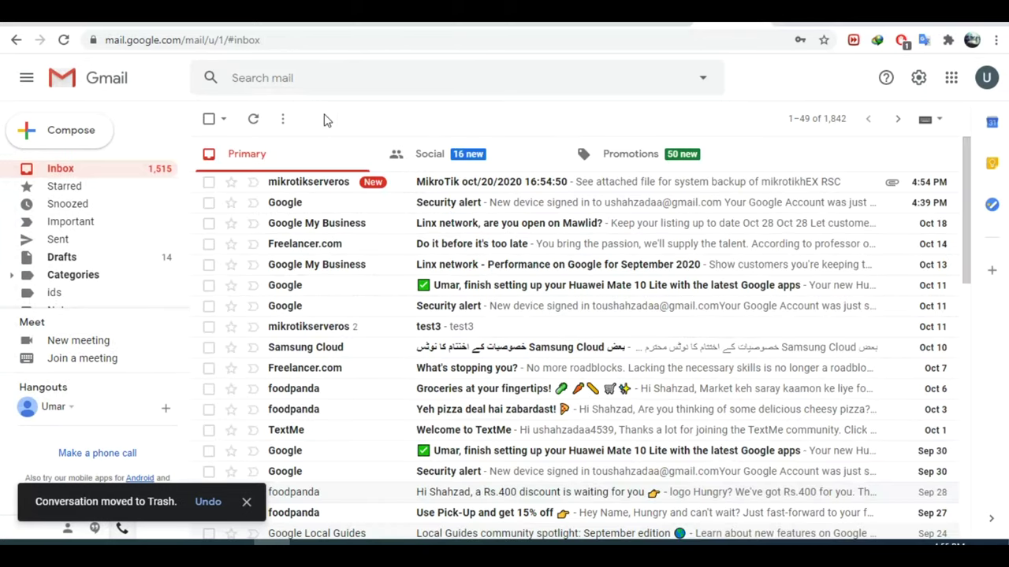
left_click(465, 189)
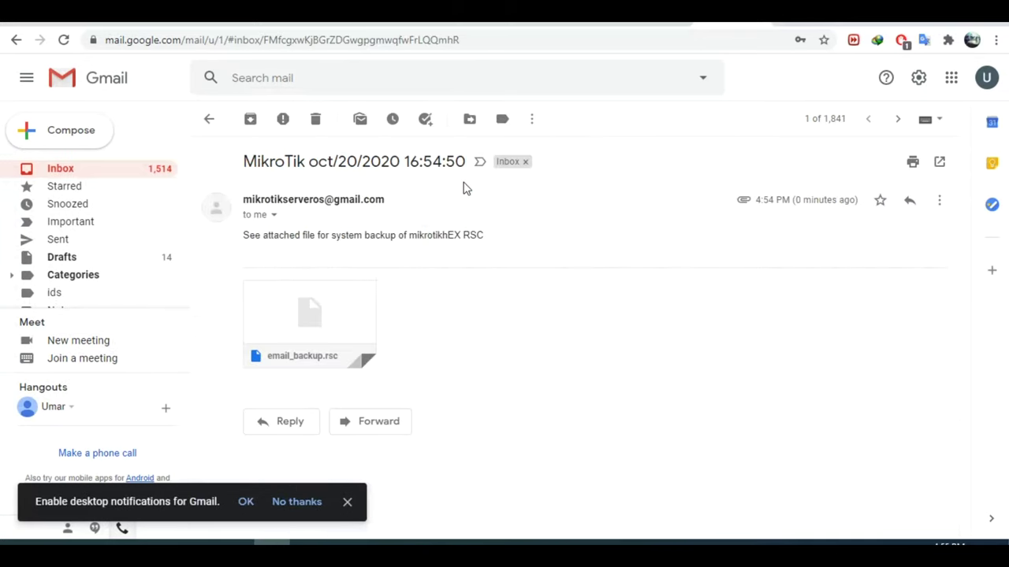
mouse_move(355, 316)
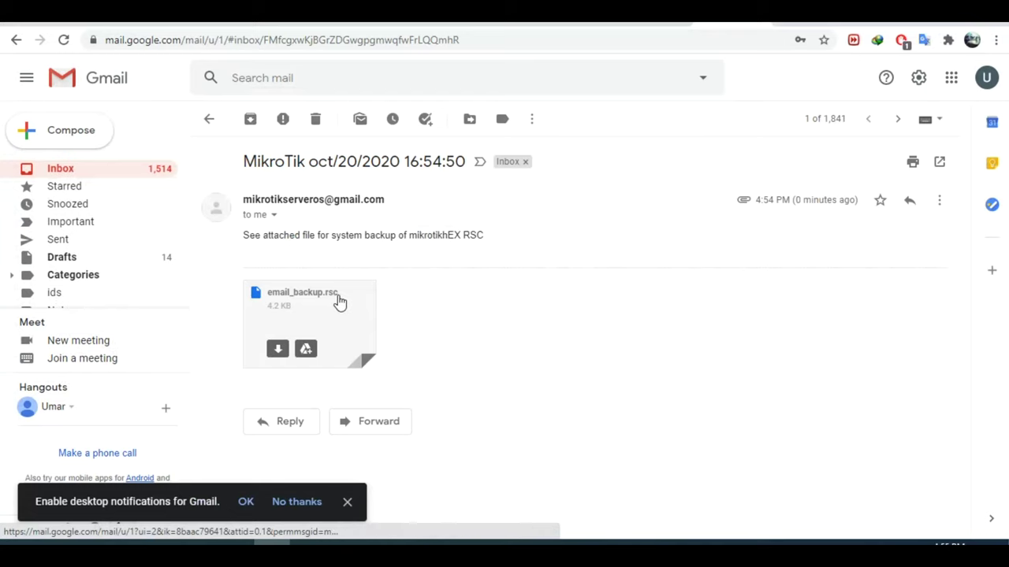
left_click(316, 120)
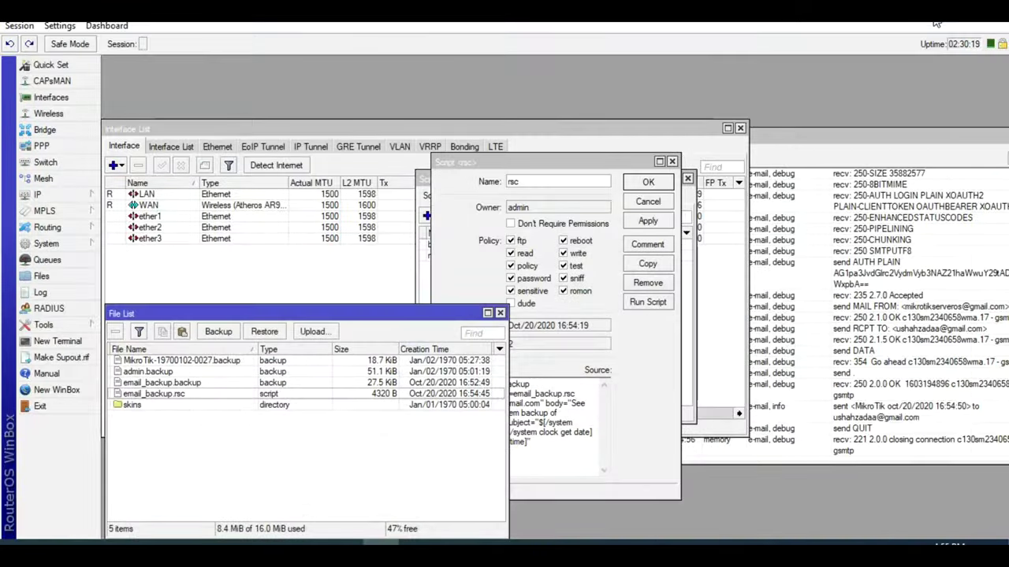
- Close the rsc script and Script List, and bring up the System Scheduler window
left_click(647, 183)
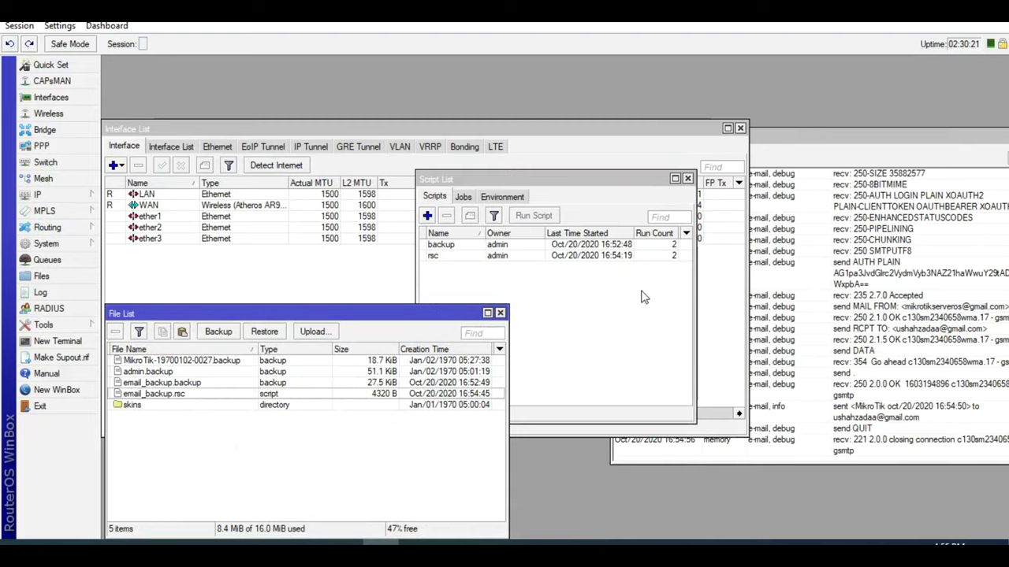
key("Escape")
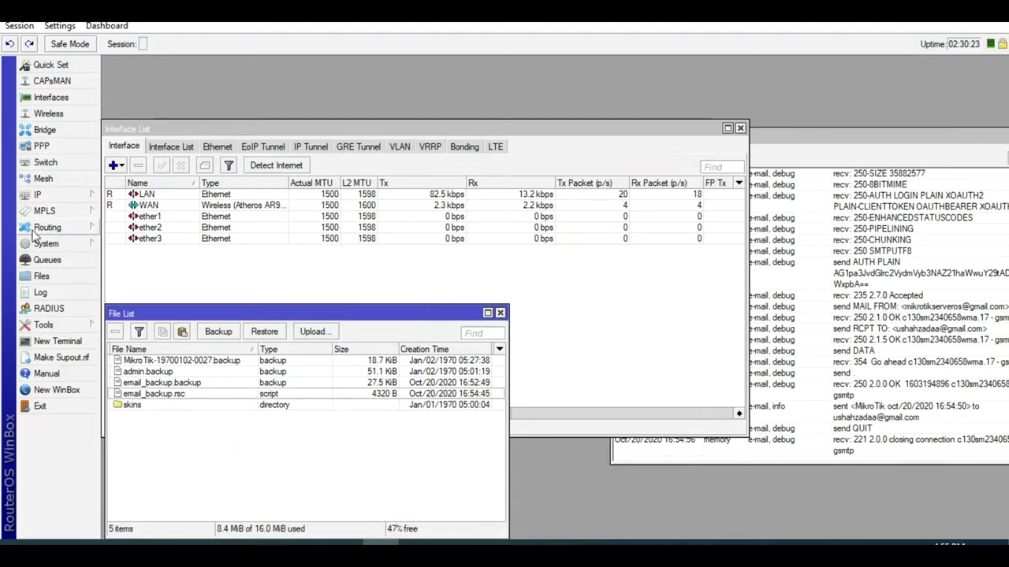
left_click(46, 243)
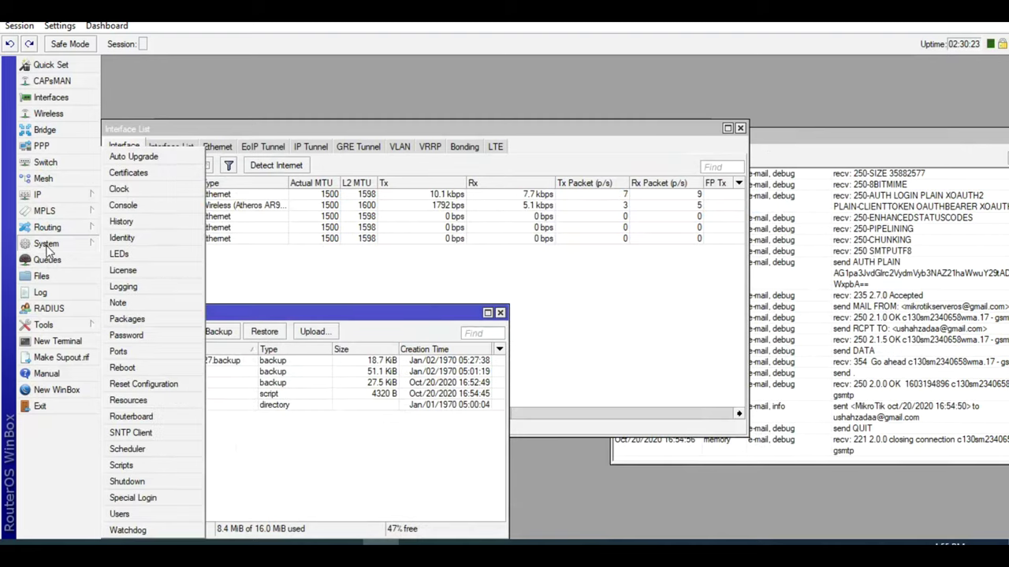
left_click(169, 453)
left_click_drag(386, 189, 468, 93)
- Add schedule1 running the backup script at startup with a 00:01:00 interval
left_click(409, 111)
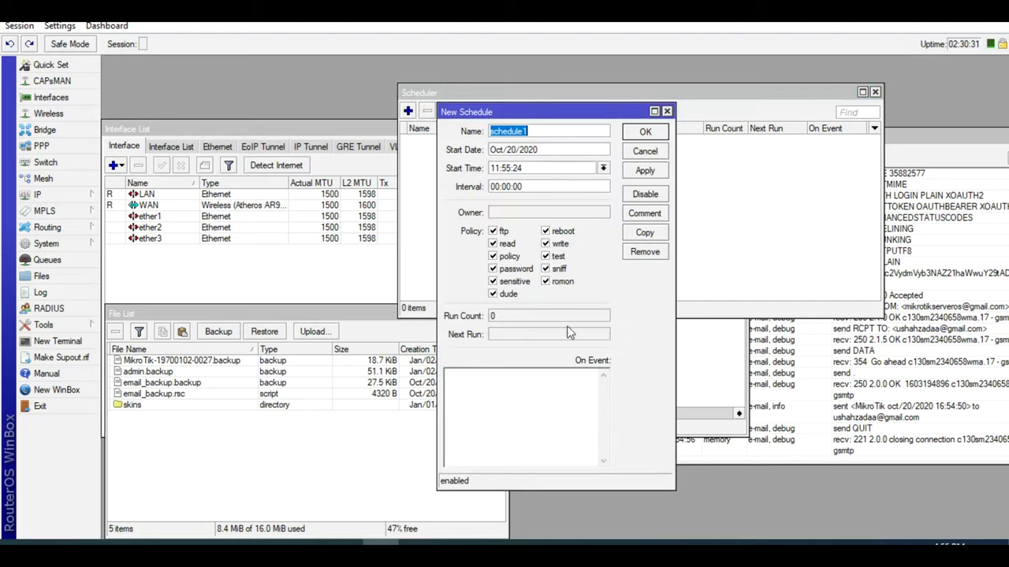
left_click(549, 401)
type("backup")
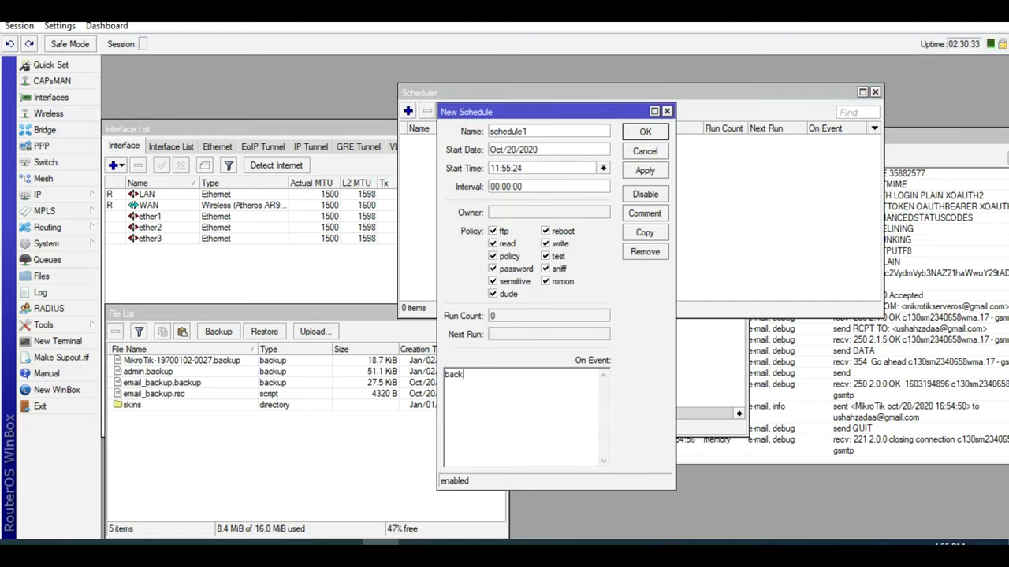
left_click(604, 167)
left_click(582, 182)
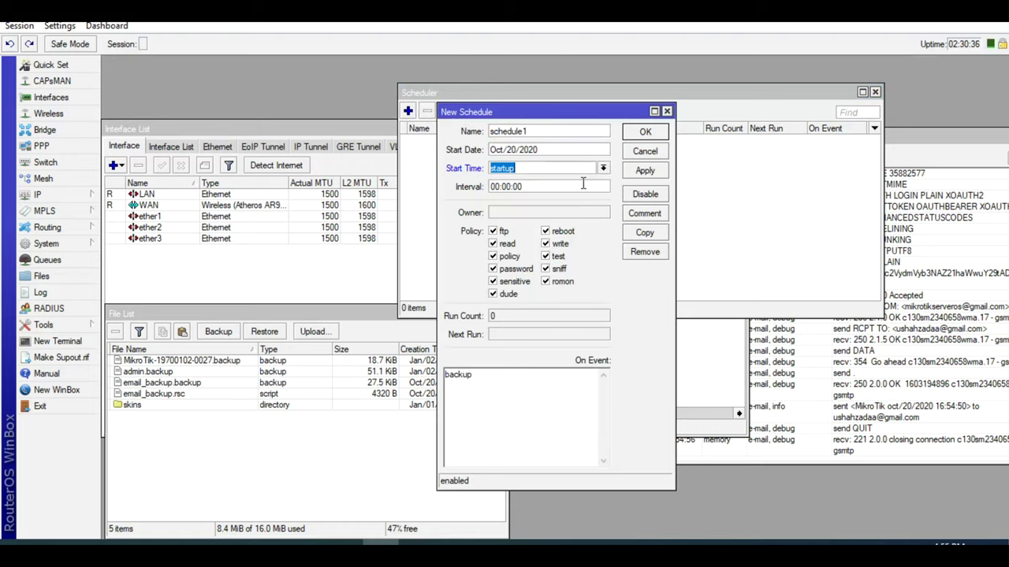
left_click(510, 187)
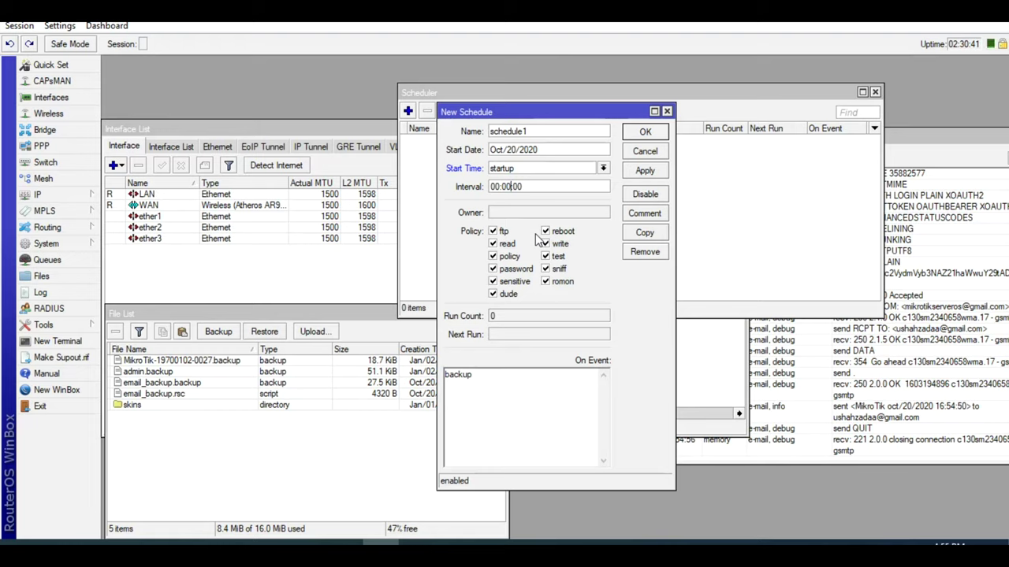
key("BackSpace")
type("1")
left_click(644, 172)
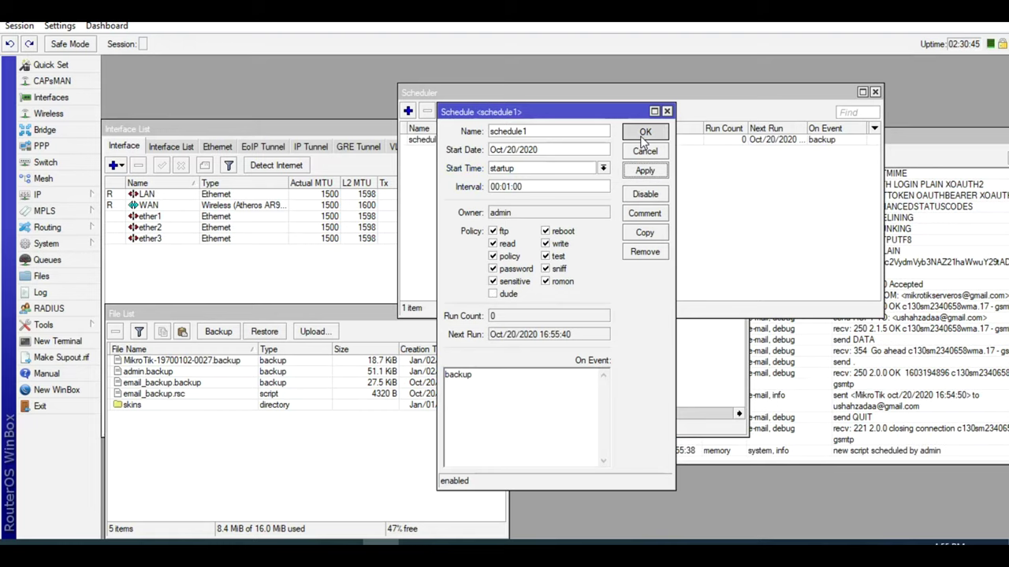
left_click(645, 133)
left_click_drag(634, 102, 586, 94)
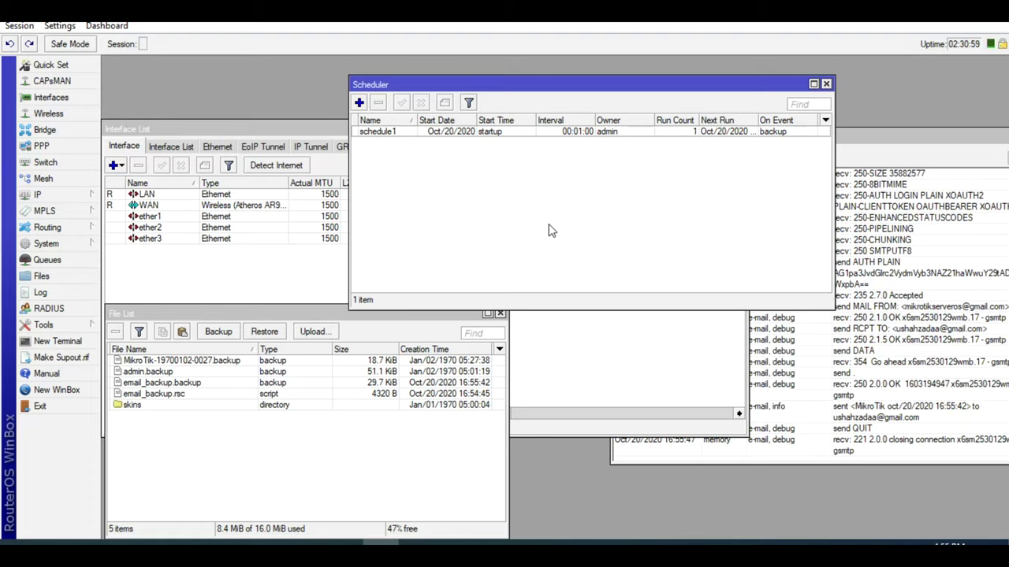
- Change schedule1's interval from 00:01:00 to 00:02:00 and apply it
double_click(580, 132)
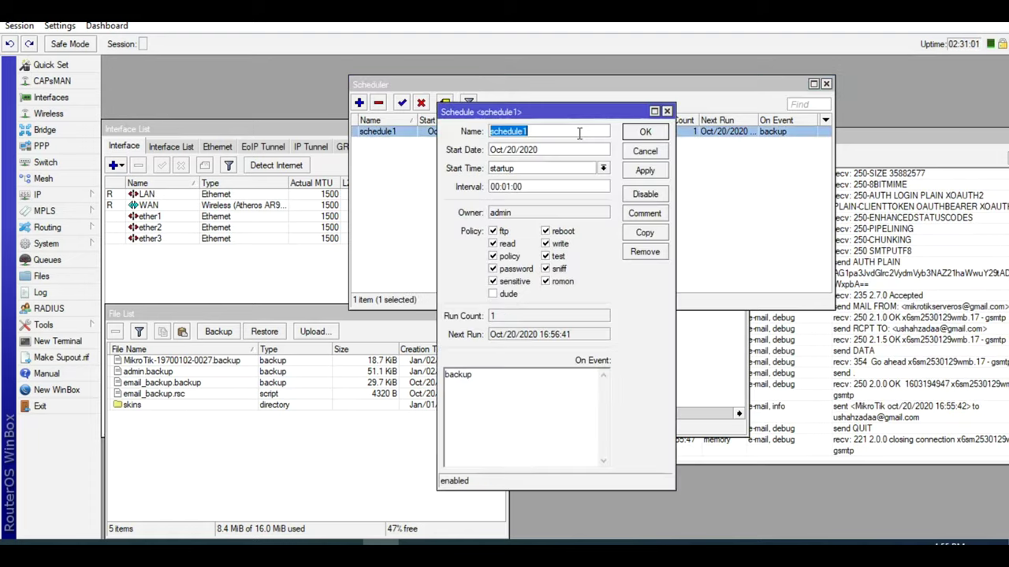
left_click(511, 187)
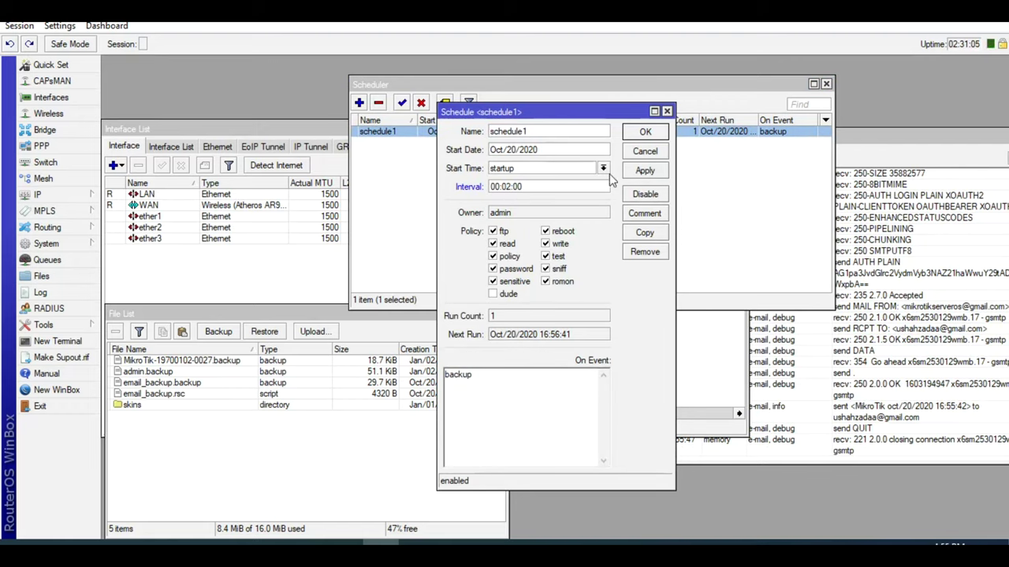
left_click(644, 170)
left_click(639, 136)
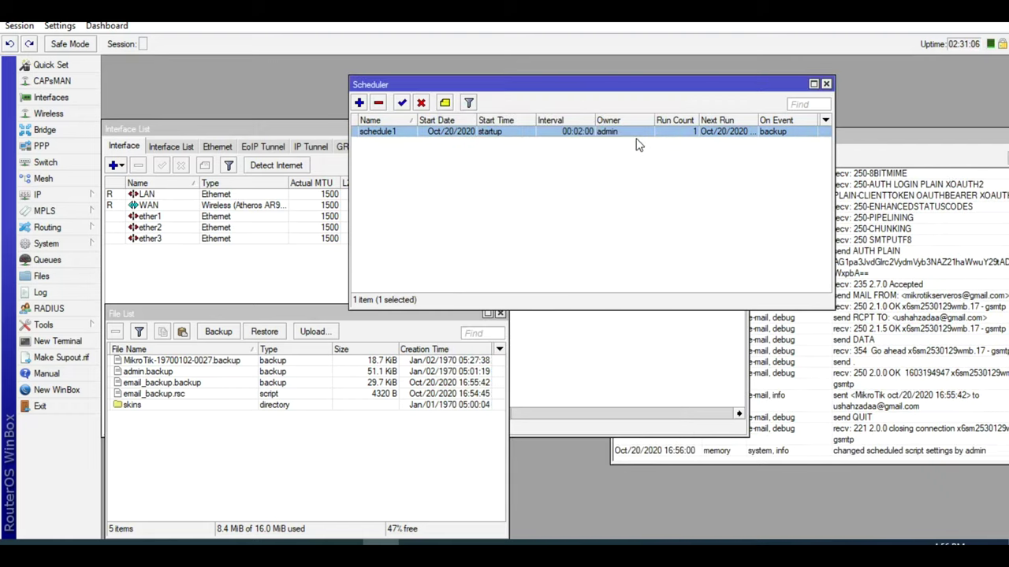
left_click(643, 252)
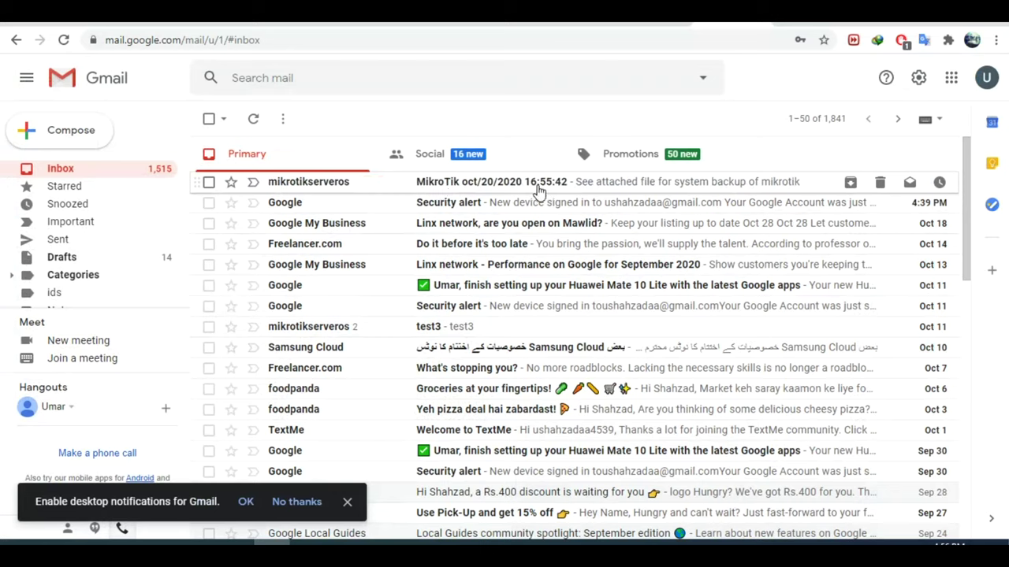
- Select the 16:55:42 MikroTik backup e-mail and move it to Trash
left_click(209, 182)
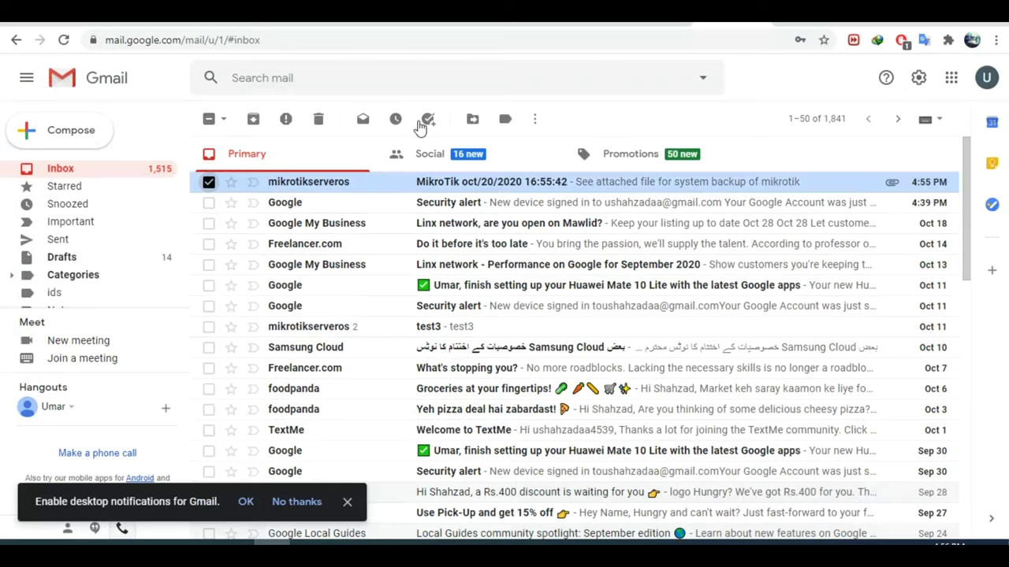
left_click(318, 119)
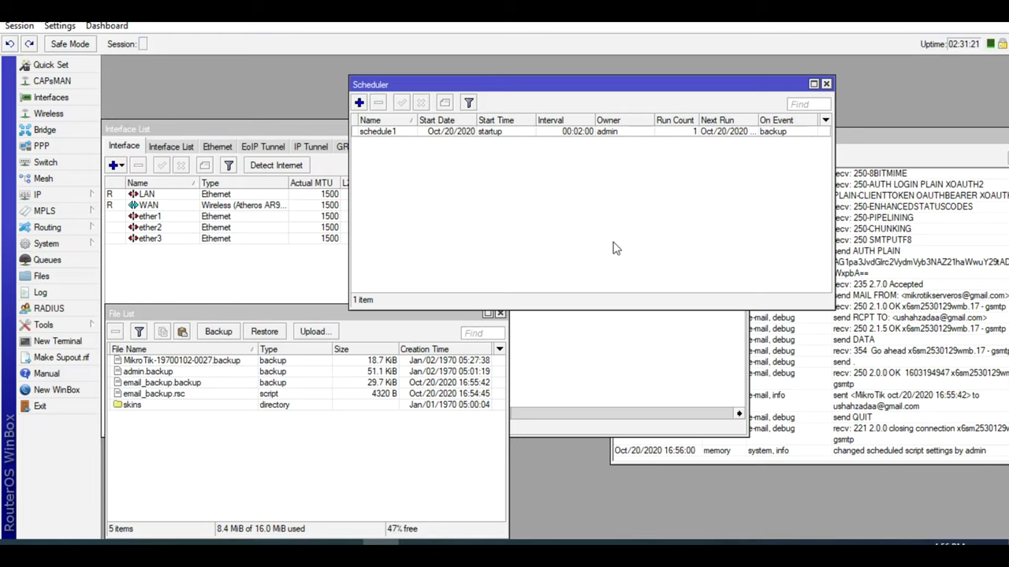
left_click(617, 407)
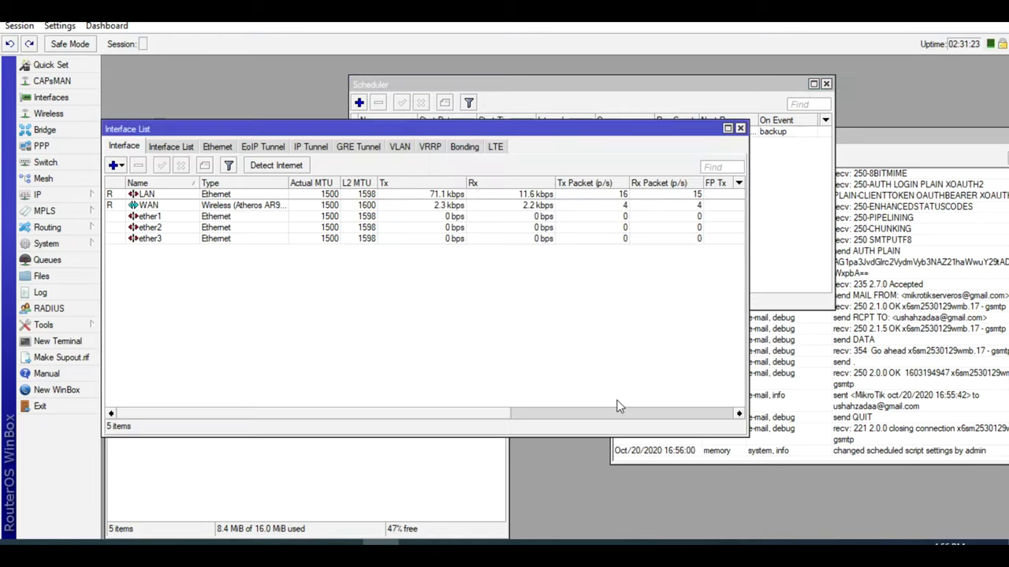
left_click(400, 490)
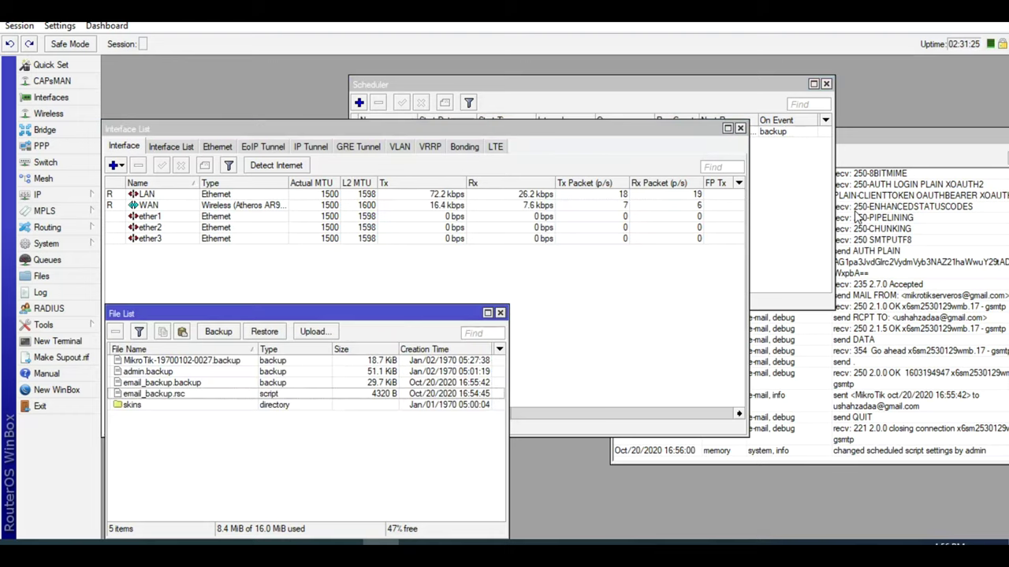
left_click(793, 225)
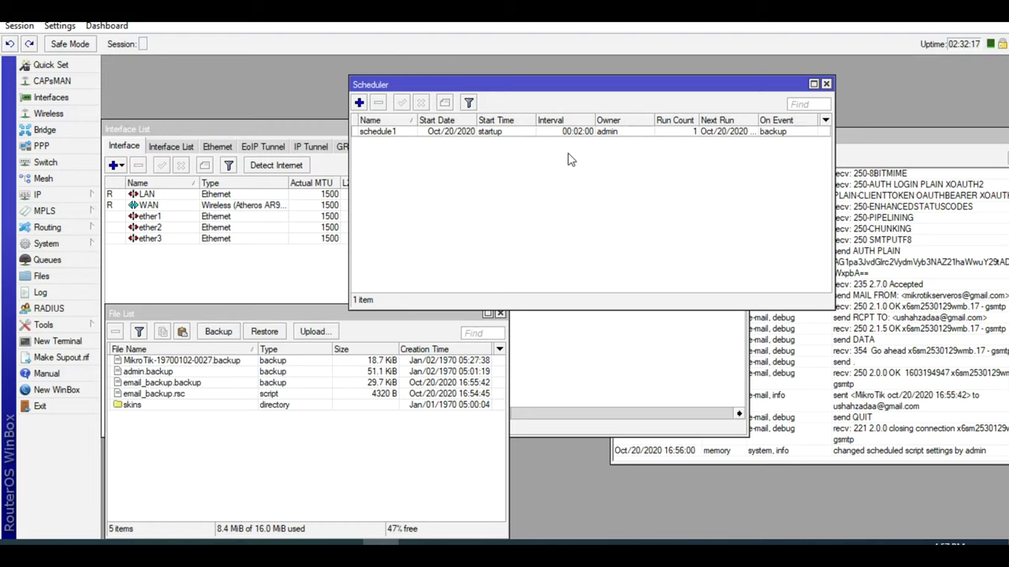
left_click(554, 133)
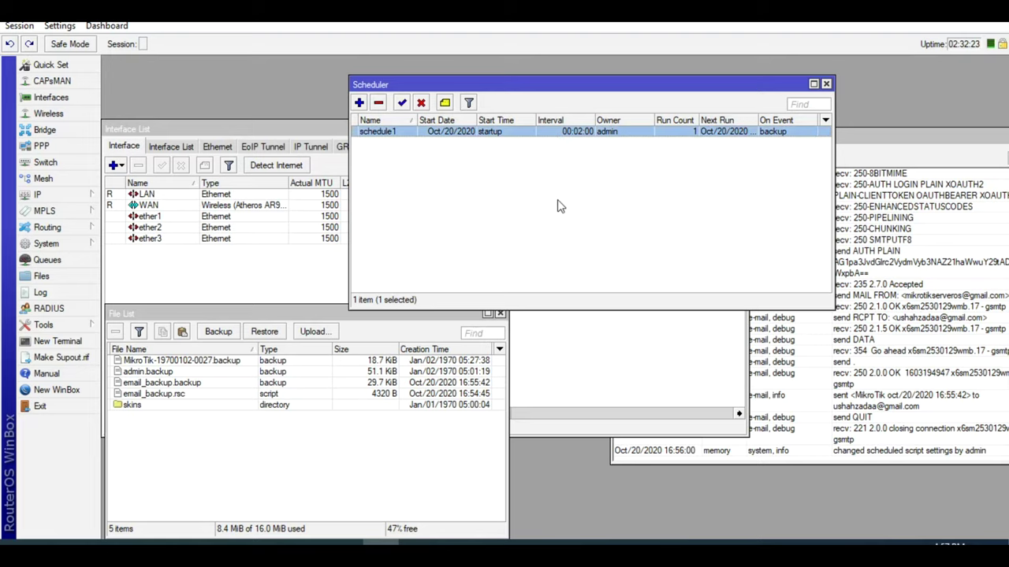
- Open and close a New Terminal, then bring the File List forward while schedule1 runs again
left_click(56, 341)
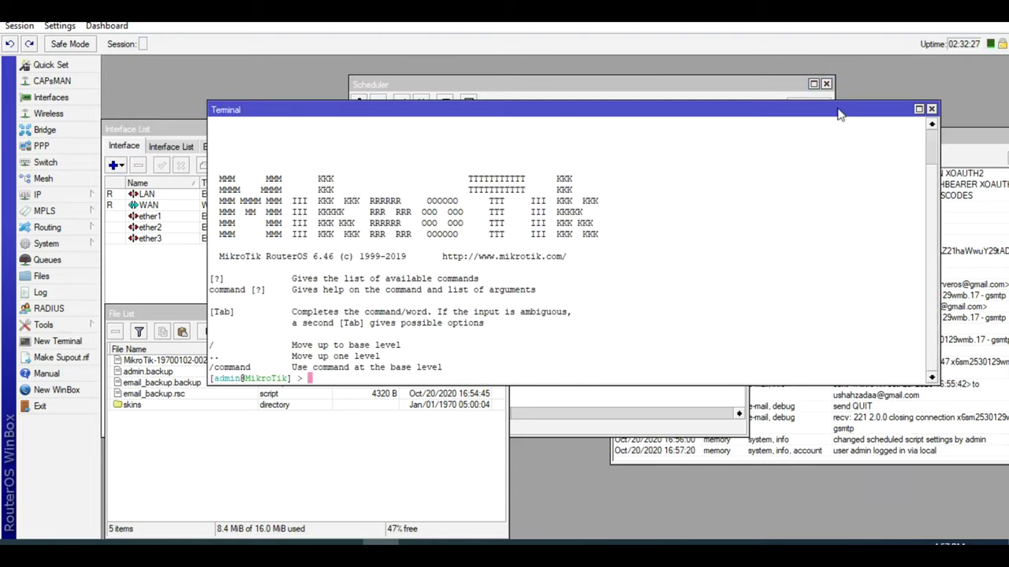
left_click(930, 109)
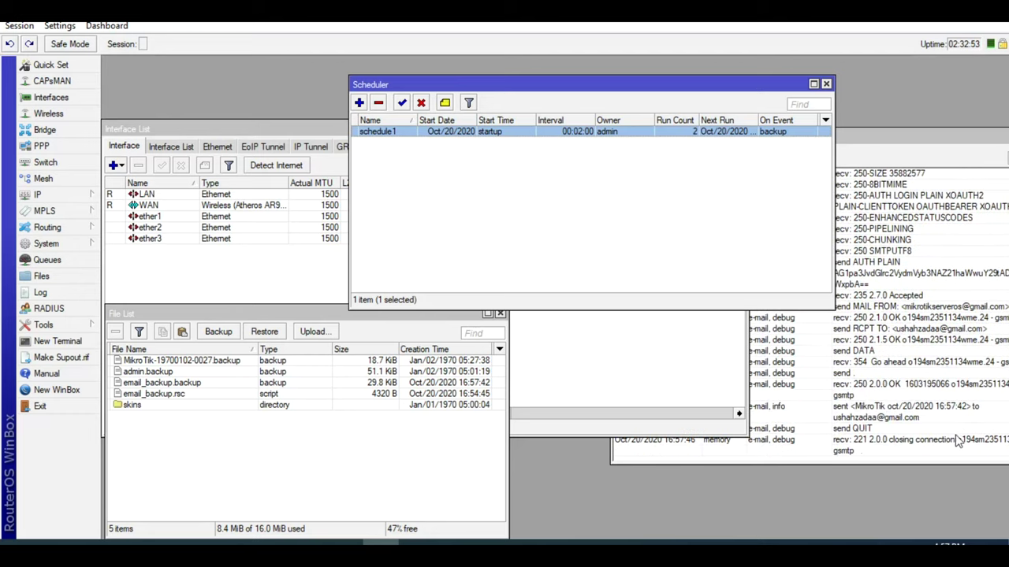
left_click(359, 449)
- In Gmail, trash the newest 16:57:42 MikroTik backup e-mail
key("alt+Tab")
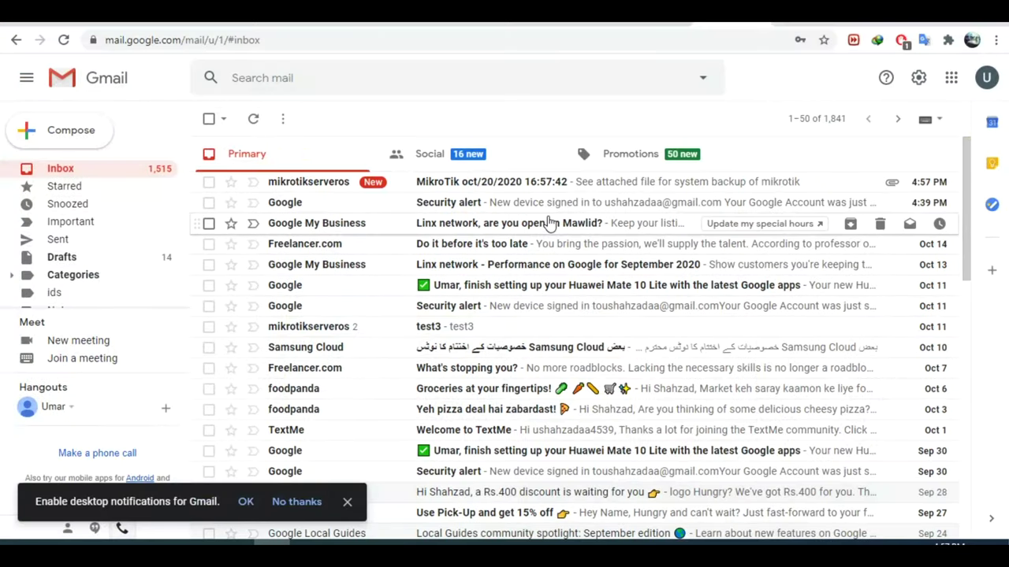
left_click(209, 182)
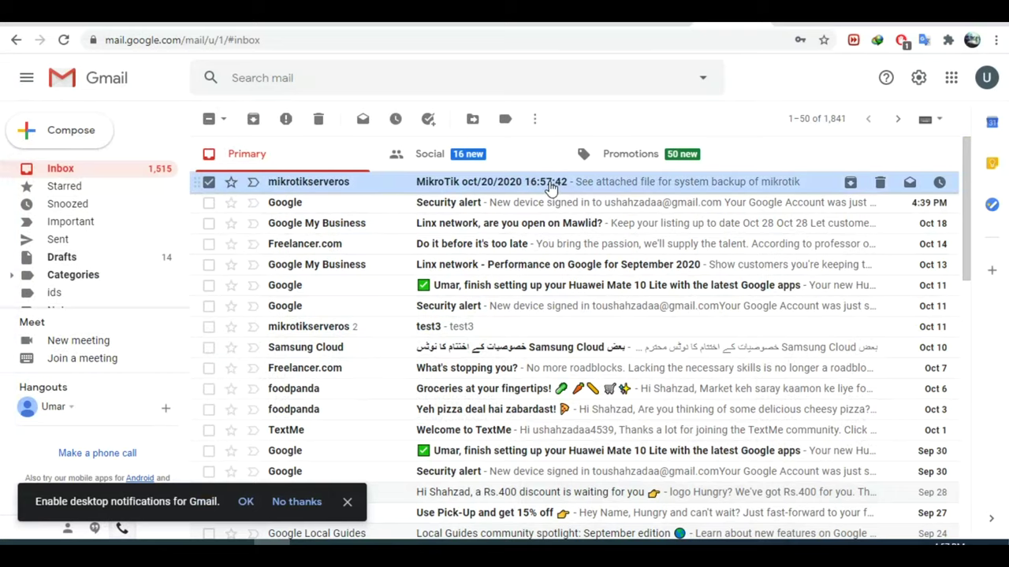
left_click(317, 120)
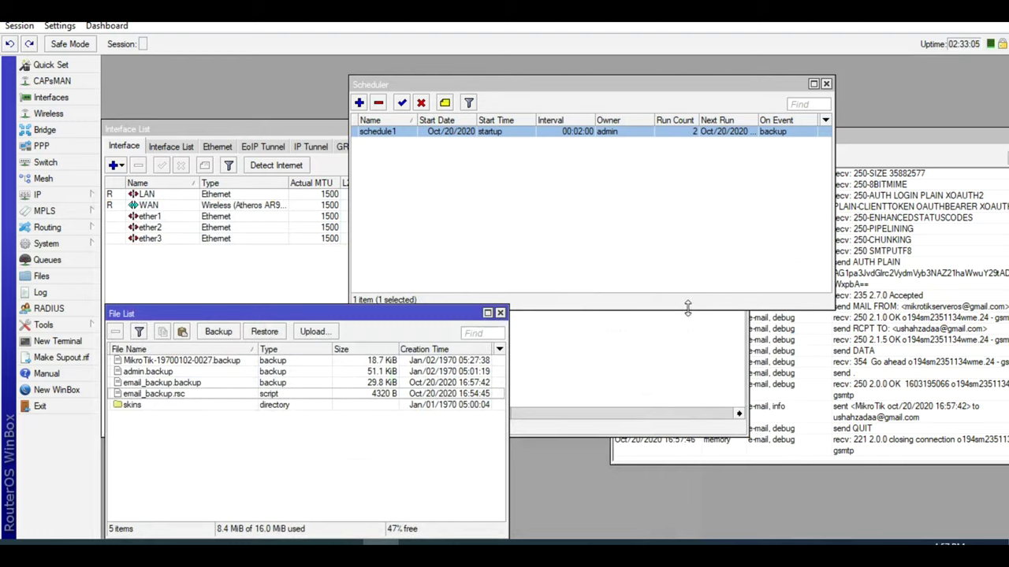
- Disable schedule1, Escape out of the Scheduler and File List, and bring the Log forward
left_click(421, 103)
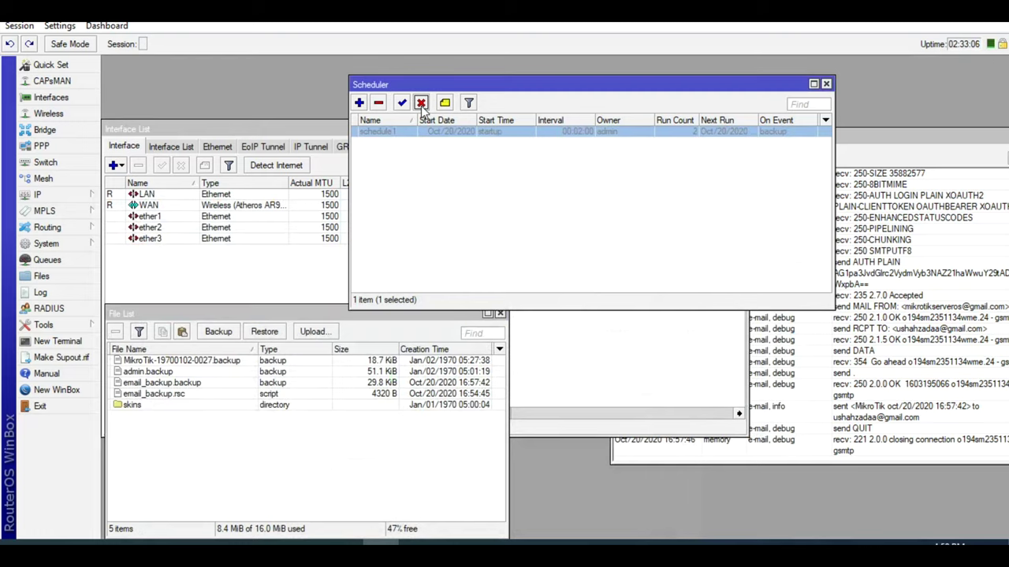
left_click(431, 163)
key("Escape")
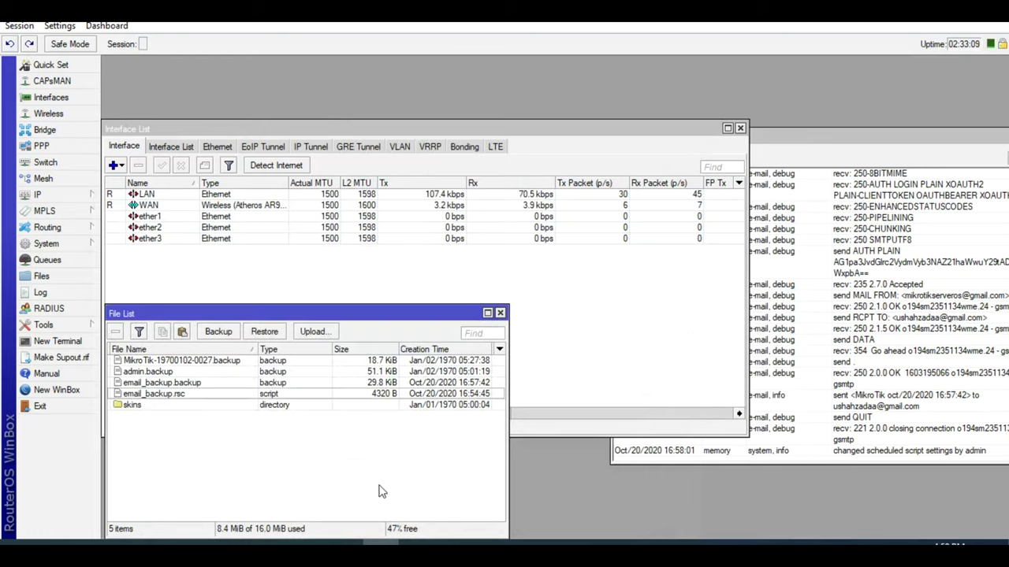
key("Escape")
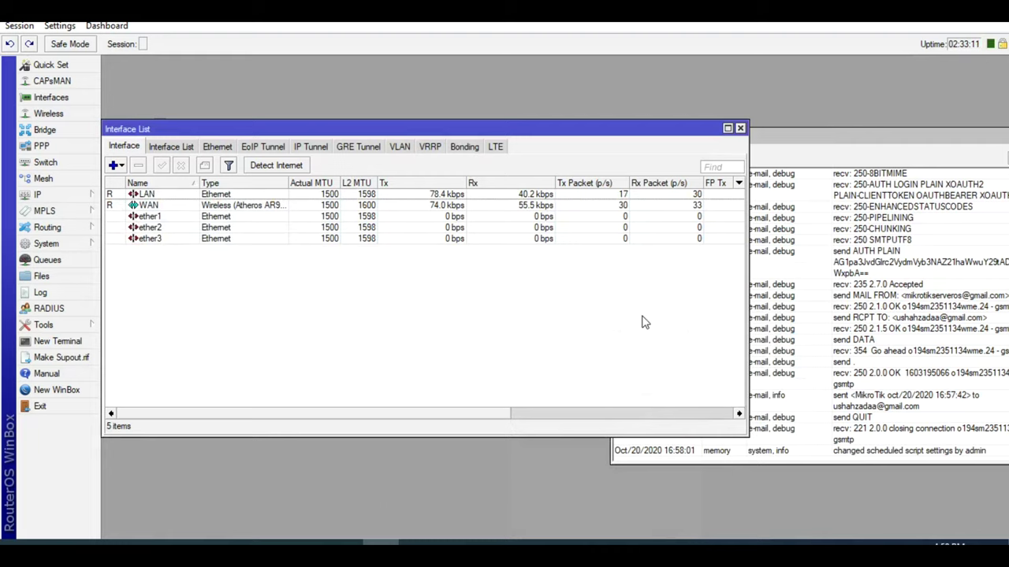
left_click(857, 316)
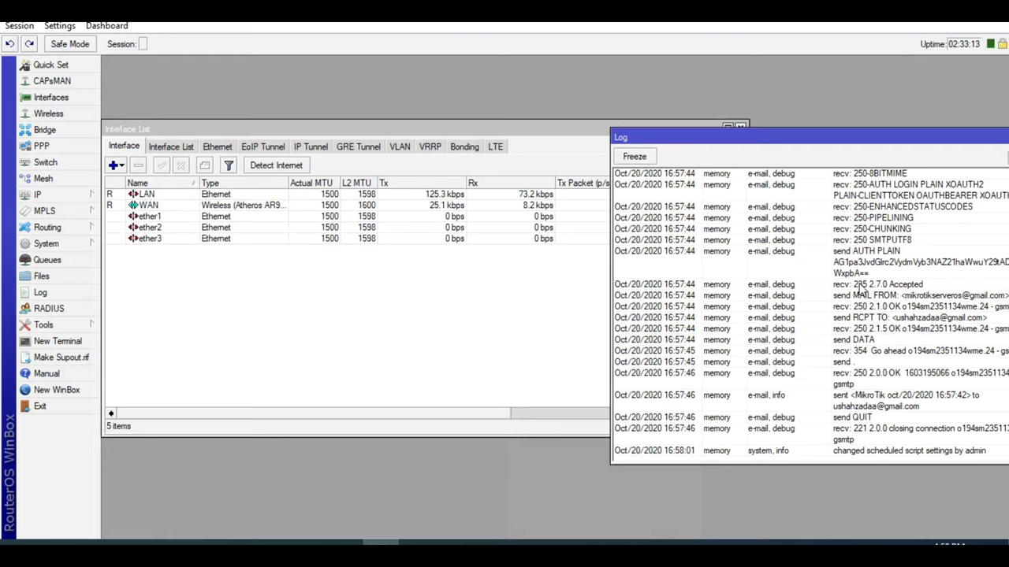